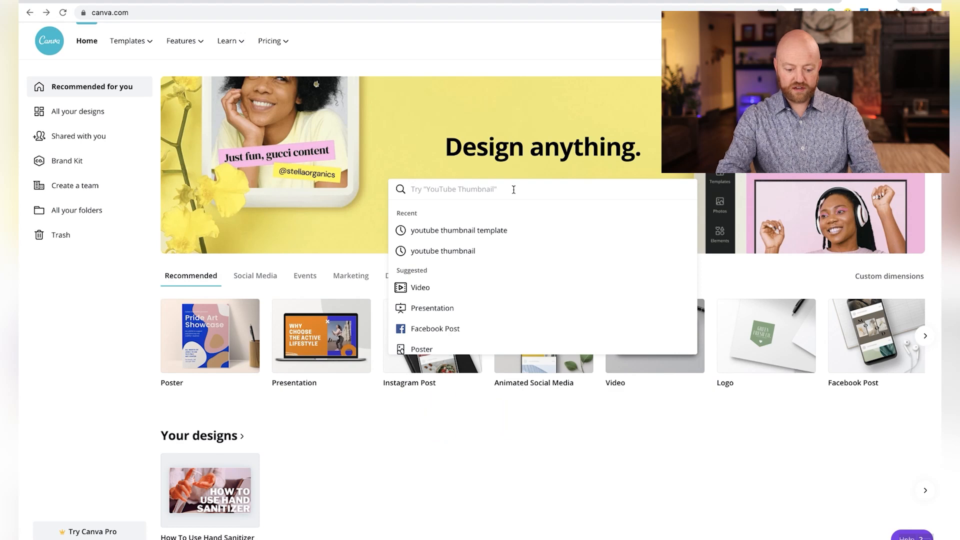
Search for "youtube thumbnail template" and open the "Morning Motivation" runner template for editing
click(511, 231)
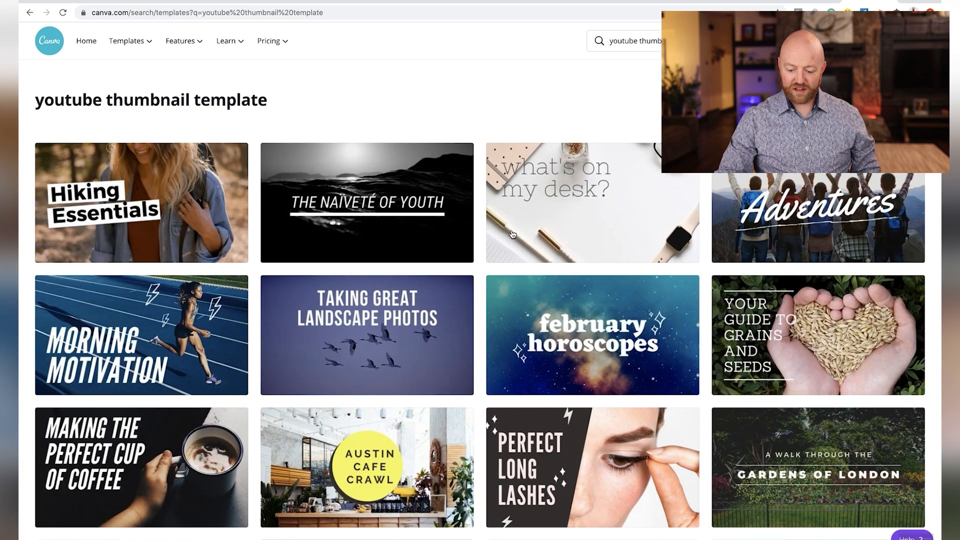
scroll(512, 234, down, 3)
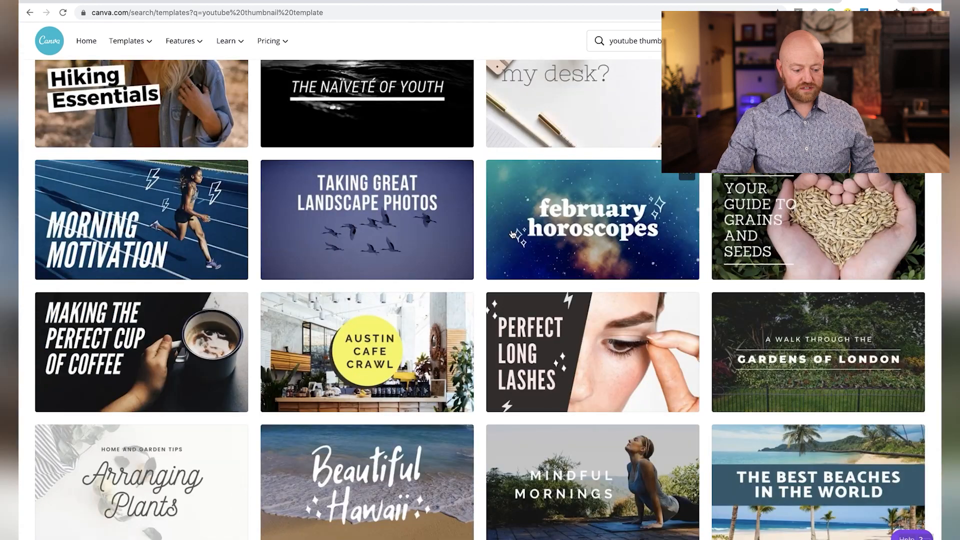
click(183, 210)
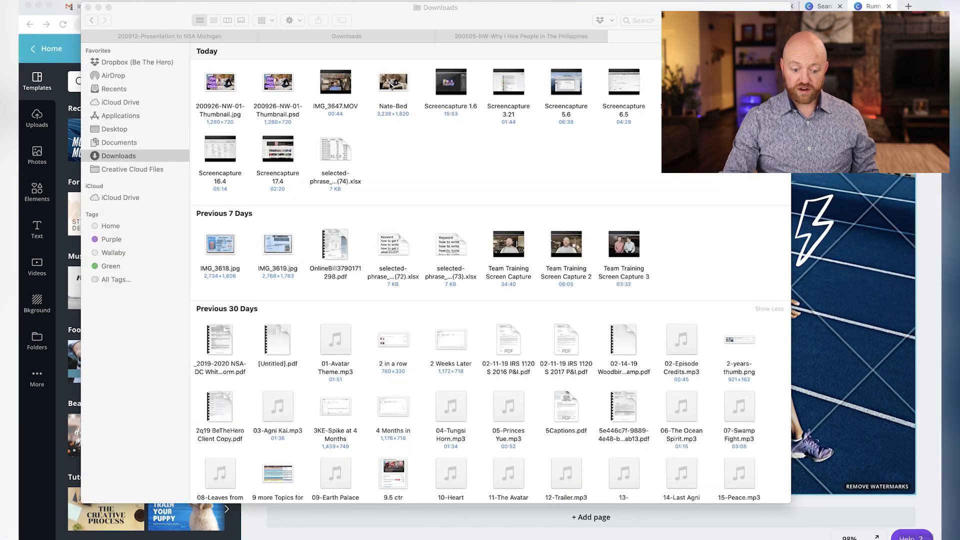
Add the photo of the man on the bed to the design and send it backward behind the lightning bolts and heading text
drag(391, 86, 869, 349)
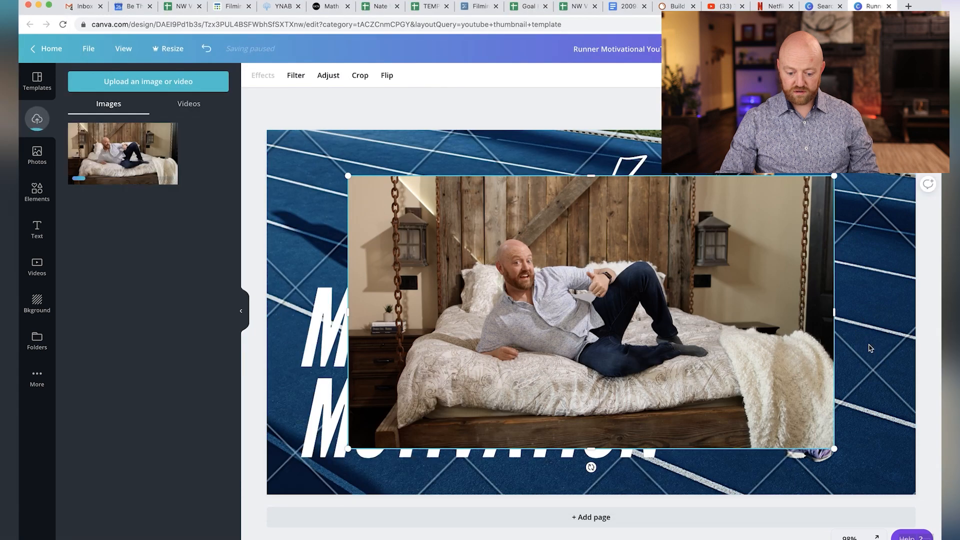
right_click(608, 223)
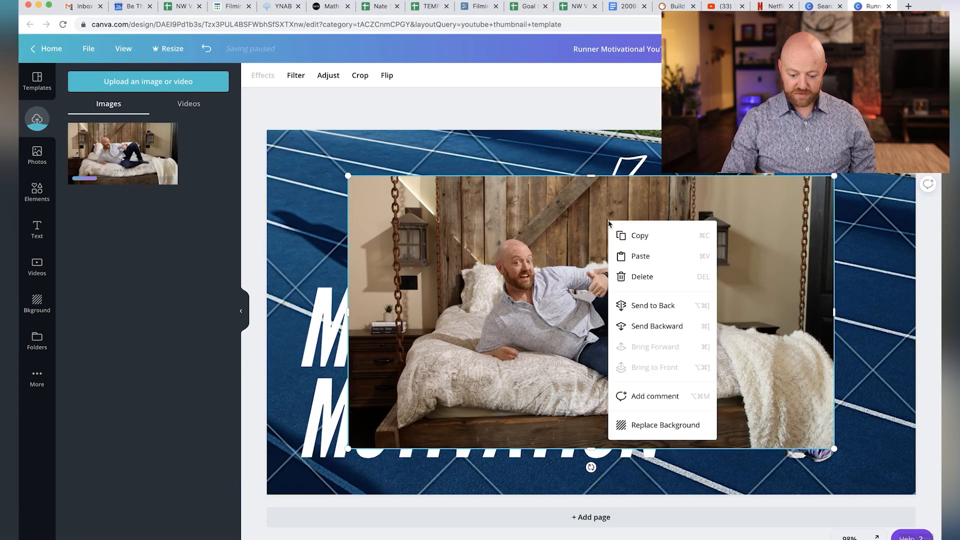
click(675, 325)
right_click(709, 430)
click(754, 433)
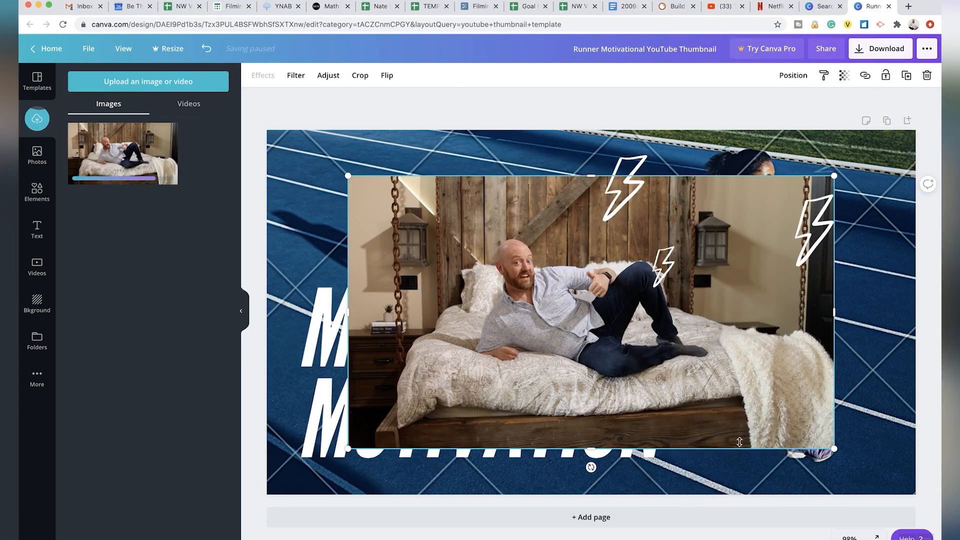
right_click(755, 431)
click(800, 426)
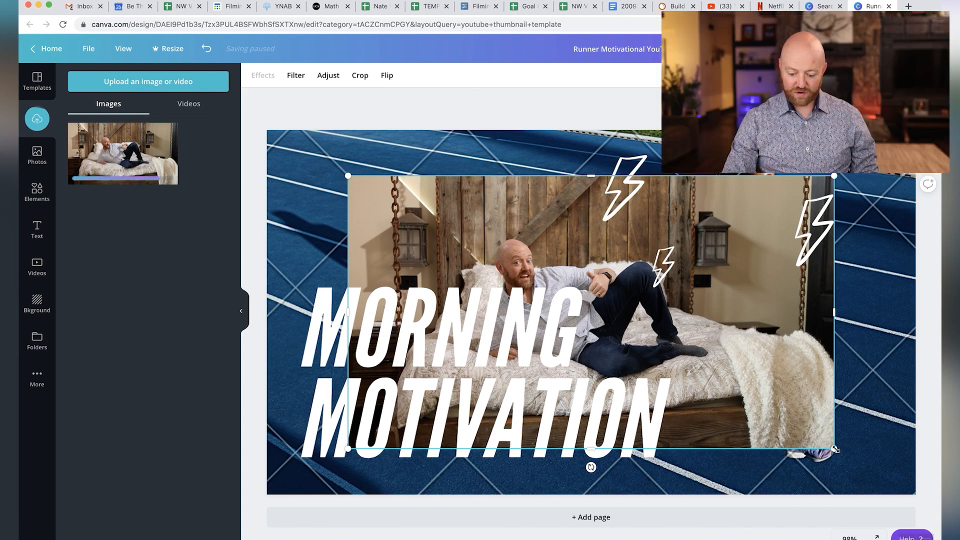
Enlarge the bed photo to cover the whole thumbnail and reposition it so the man sits further toward the right
drag(835, 450, 886, 481)
drag(348, 176, 198, 76)
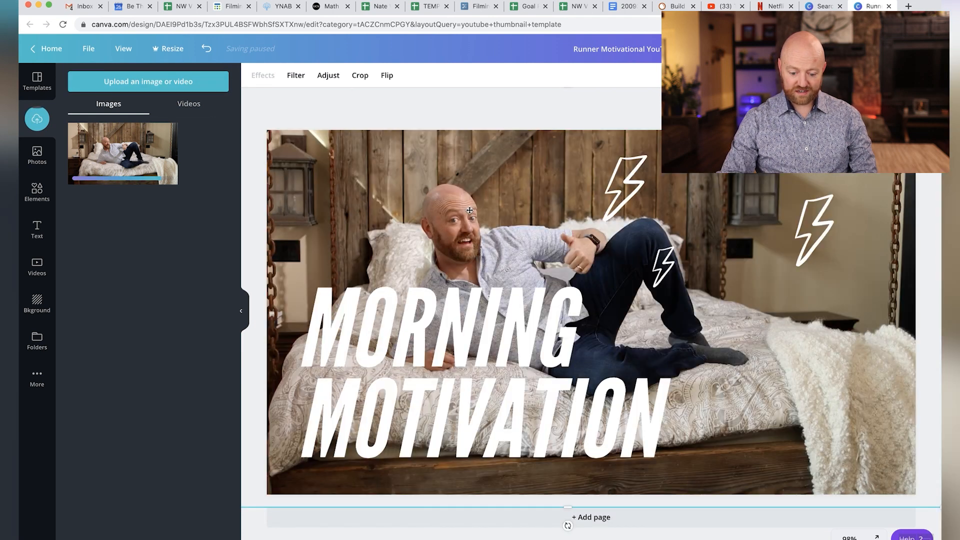
drag(442, 210, 506, 198)
Replace the heading with "THIS GETS CLICKS", shift it slightly up and left, and narrow its text box to fit the words
click(475, 345)
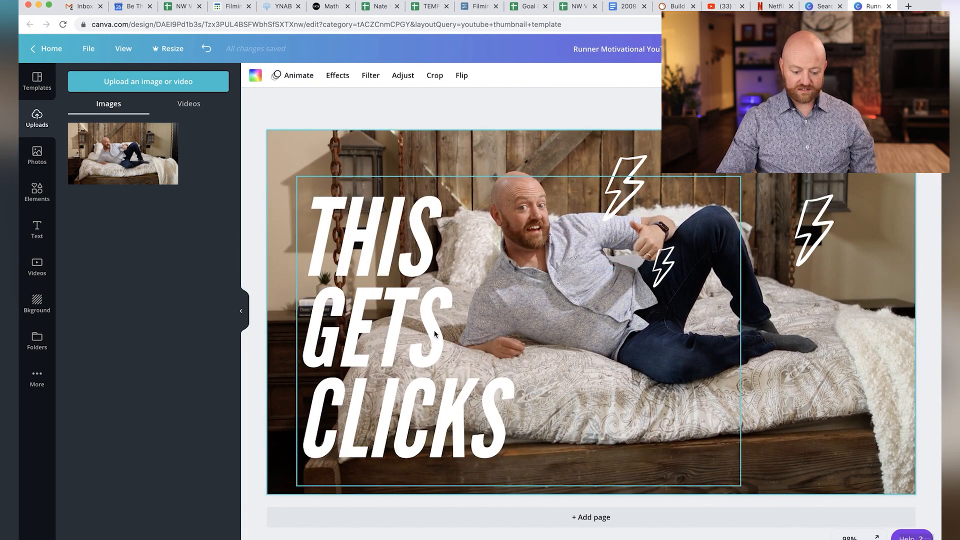
click(433, 326)
drag(433, 325, 426, 317)
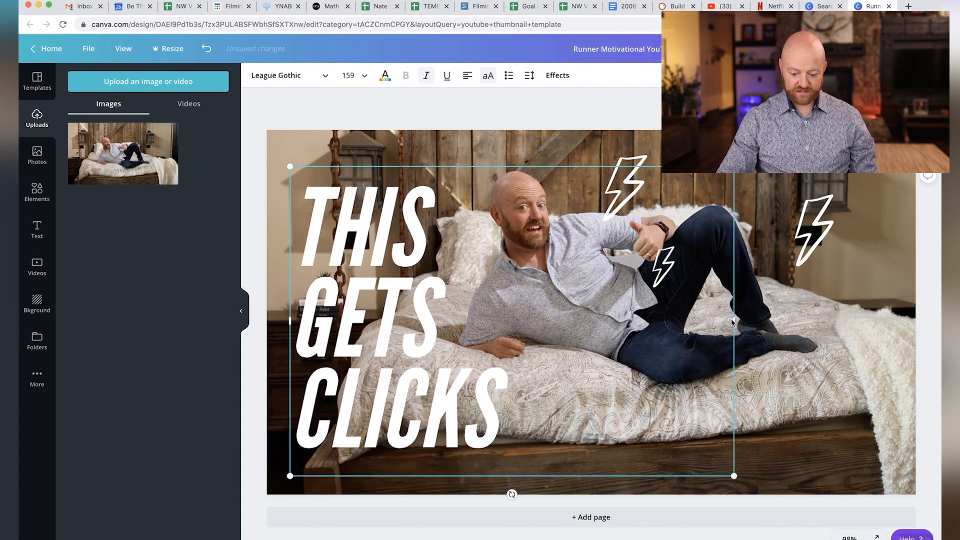
drag(735, 324, 526, 324)
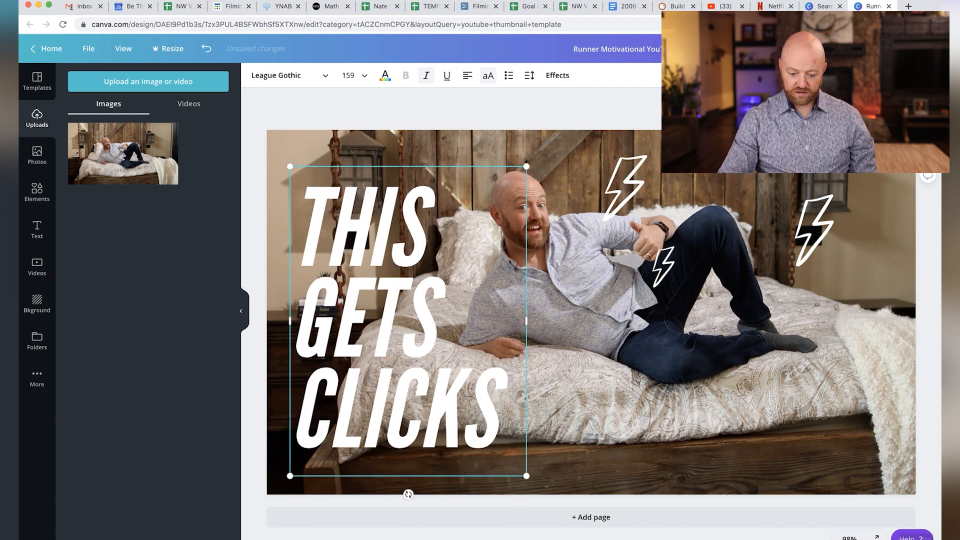
Rearrange the lightning bolts around the man, moving the large one nearer his head and the right-hand one lower
drag(642, 184, 607, 170)
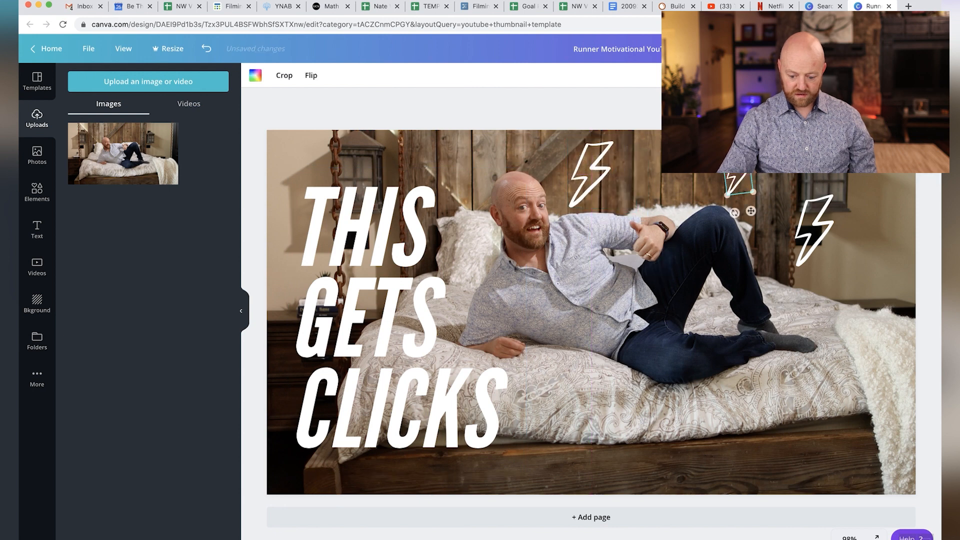
drag(814, 226, 814, 272)
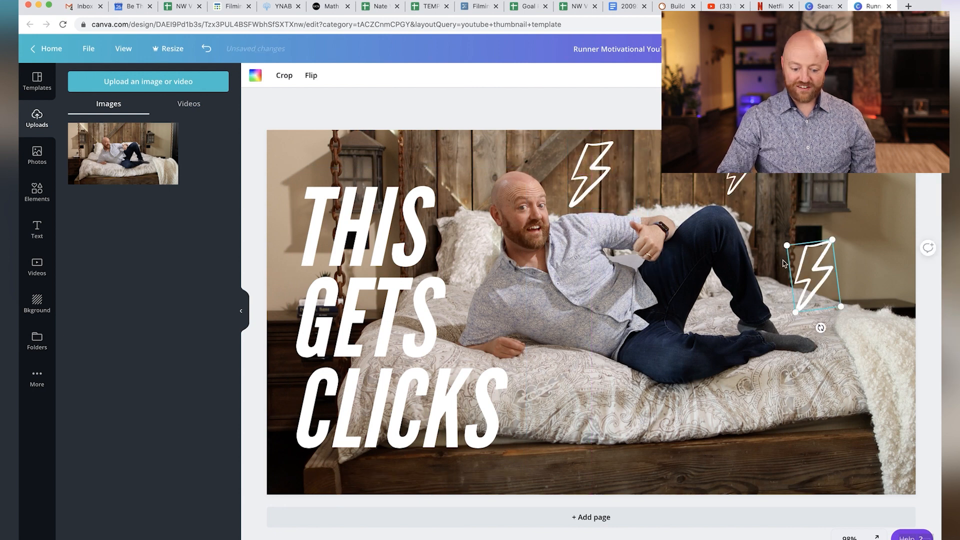
Apply a dark grey Shadow effect to the heading text with blur 64 and transparency 64
click(418, 250)
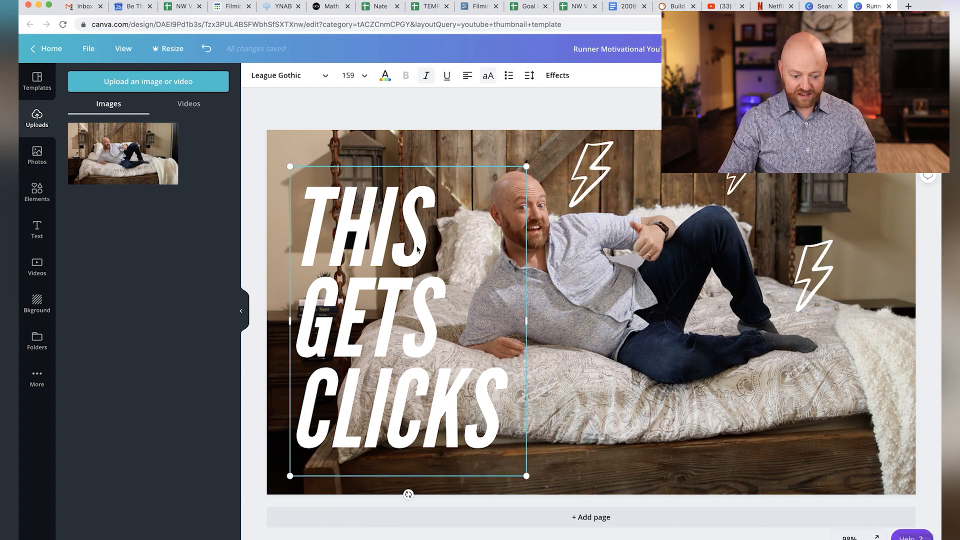
click(558, 75)
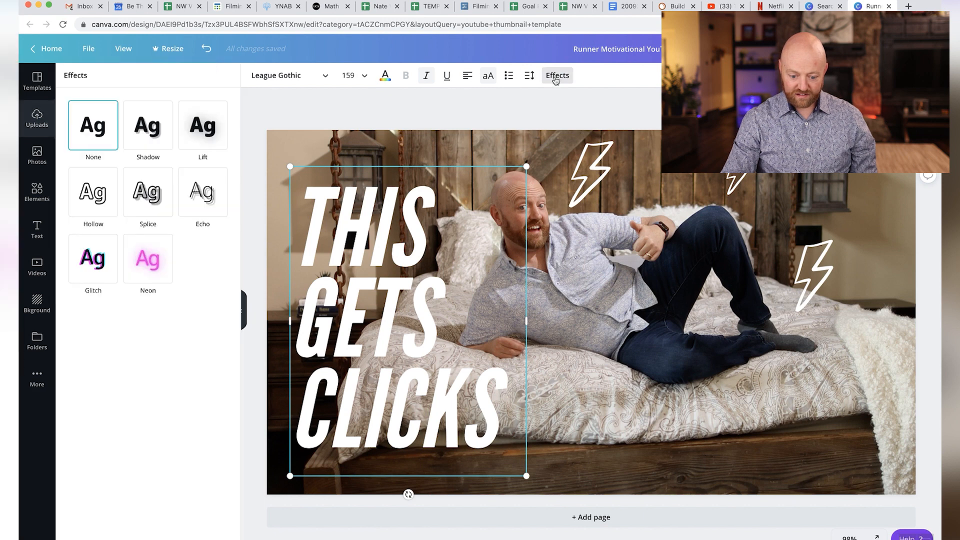
click(202, 125)
click(147, 131)
drag(77, 247, 170, 245)
click(220, 290)
click(100, 446)
drag(132, 274, 174, 276)
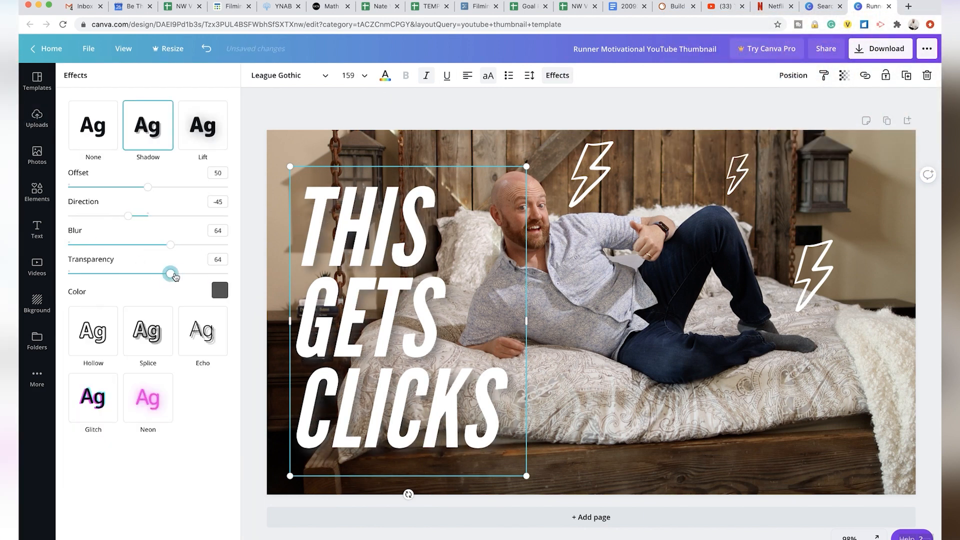
Apply the Solar filter to the bed photo and set brightness to 18, contrast to 15, saturation to 63 and vignette to 0
click(326, 145)
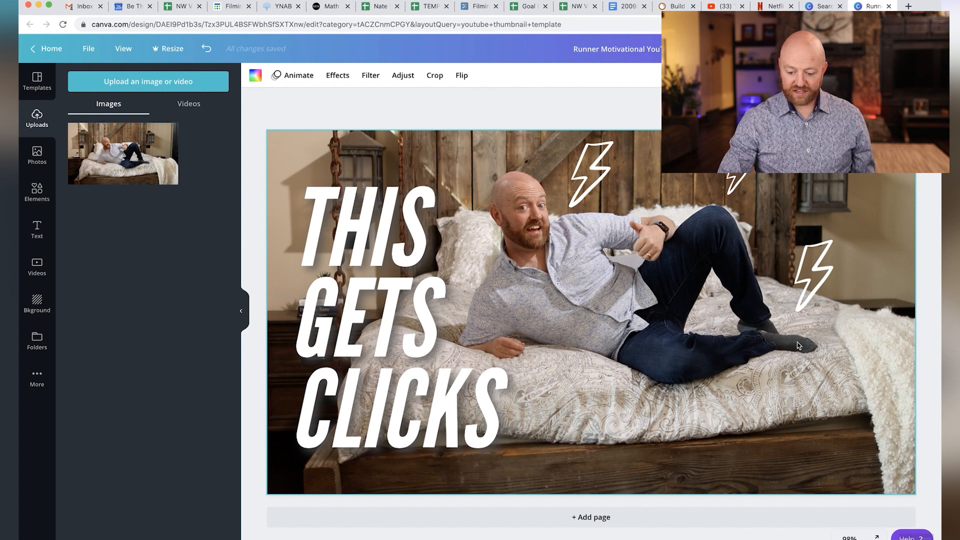
click(370, 79)
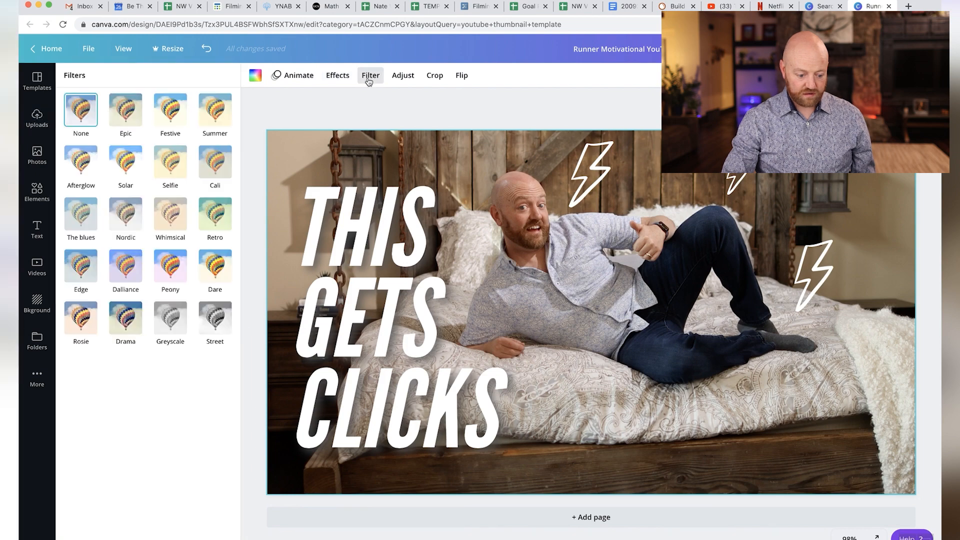
click(180, 109)
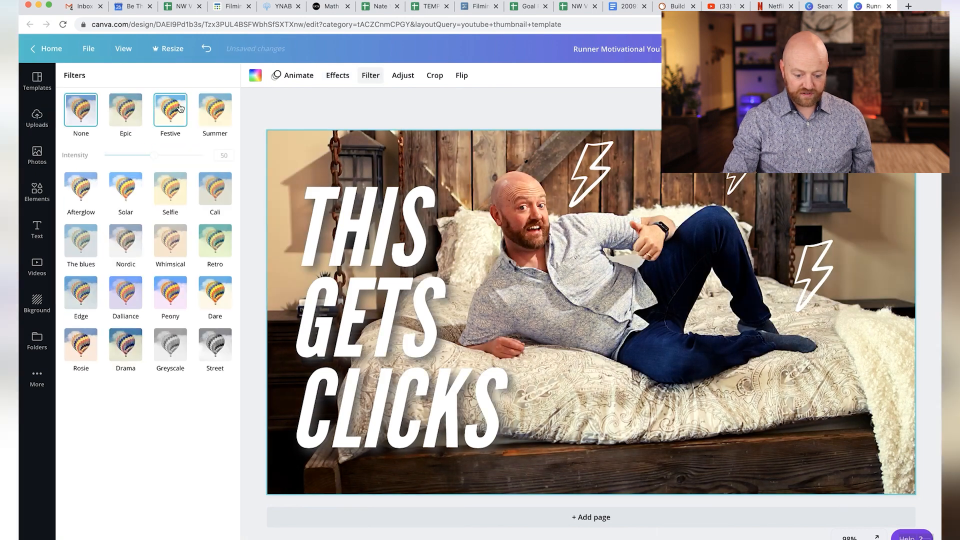
click(84, 119)
click(129, 164)
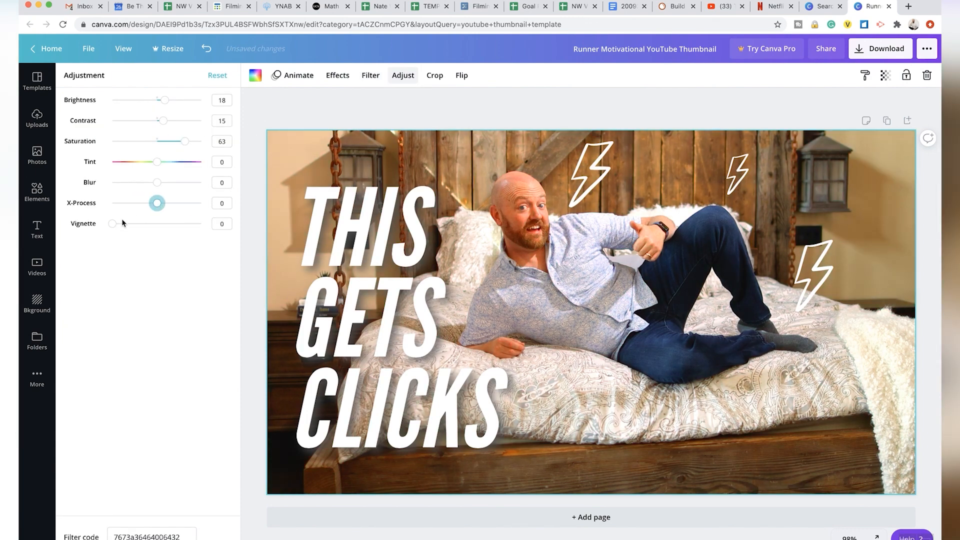
mouse_move(112, 223)
mouse_down()
mouse_move(148, 223)
mouse_move(112, 223)
mouse_up()
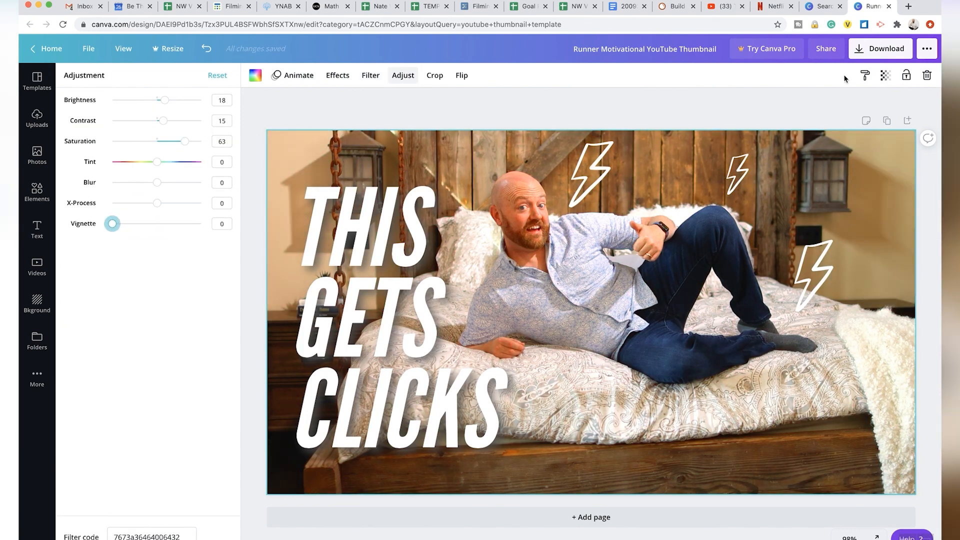
Download the finished thumbnail as a PNG file
click(888, 52)
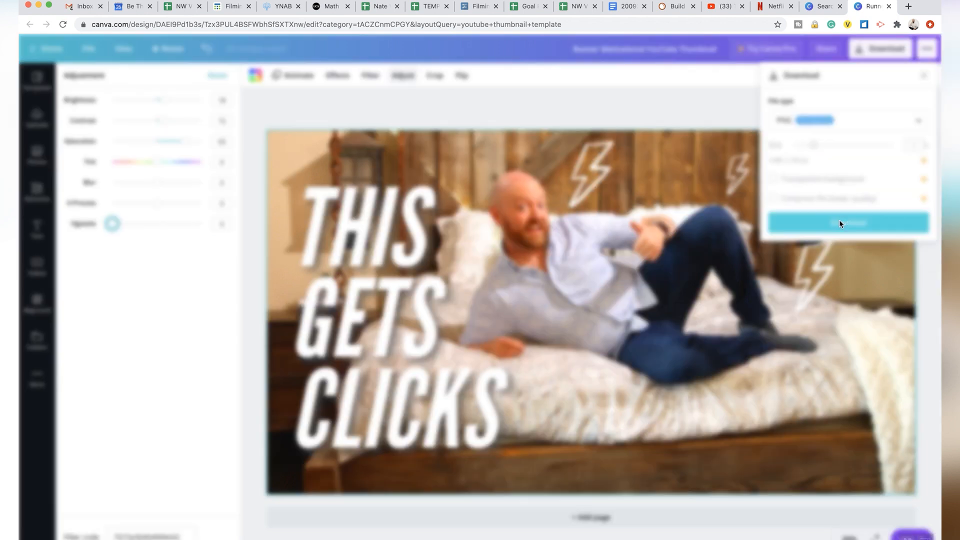
click(840, 223)
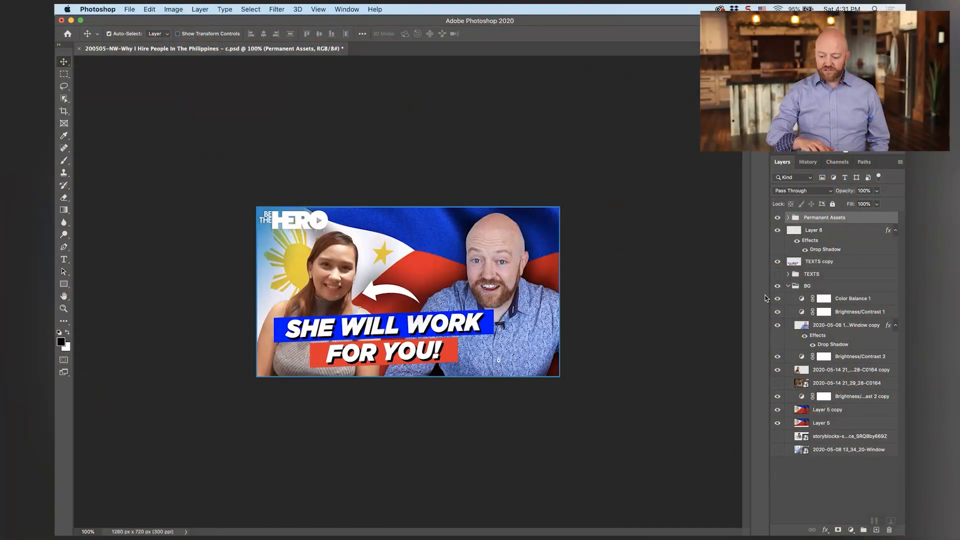
In Photoshop, hide and show the Permanent Assets group to compare the thumbnail with and without its logo and border
click(894, 151)
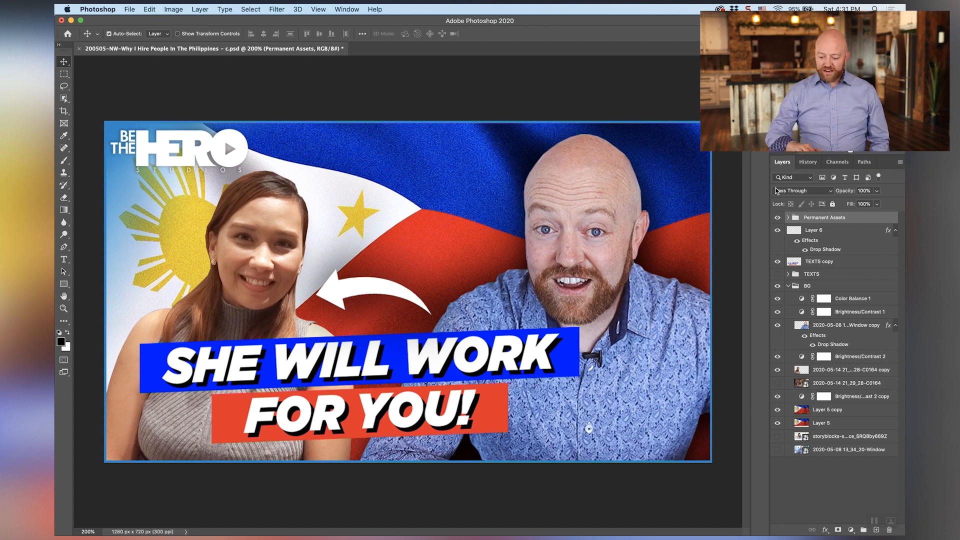
click(777, 218)
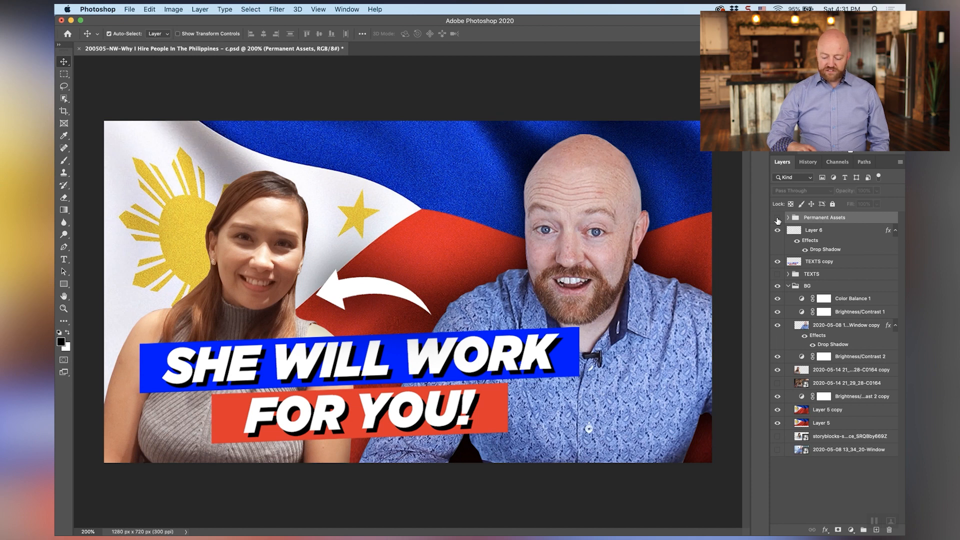
click(777, 218)
click(777, 219)
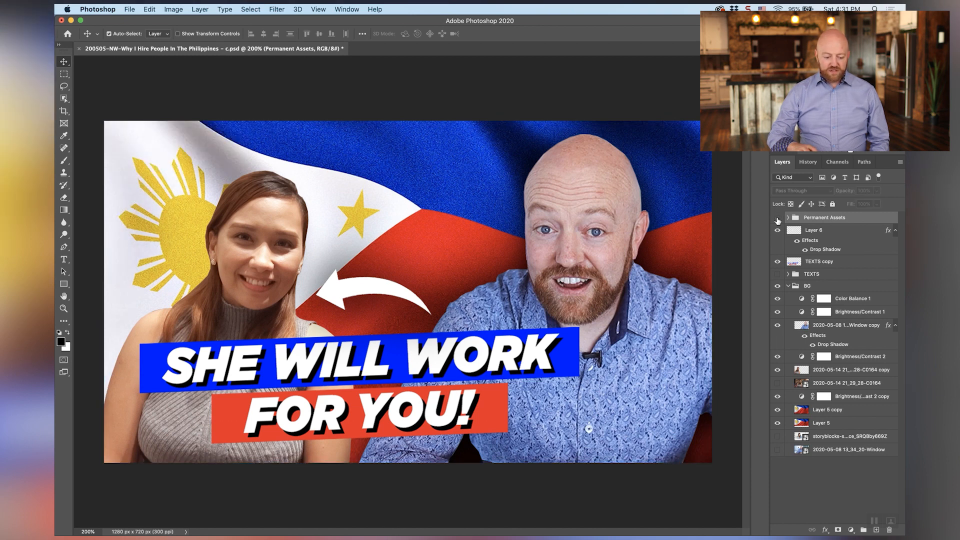
click(777, 219)
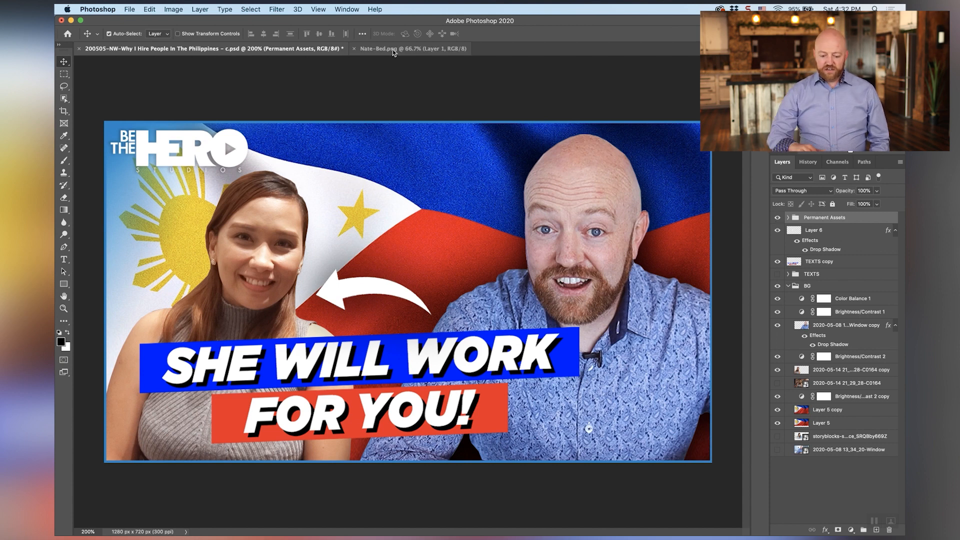
Copy the entire bed photo from its own document and paste it into the thumbnail document directly above the BG group
click(393, 50)
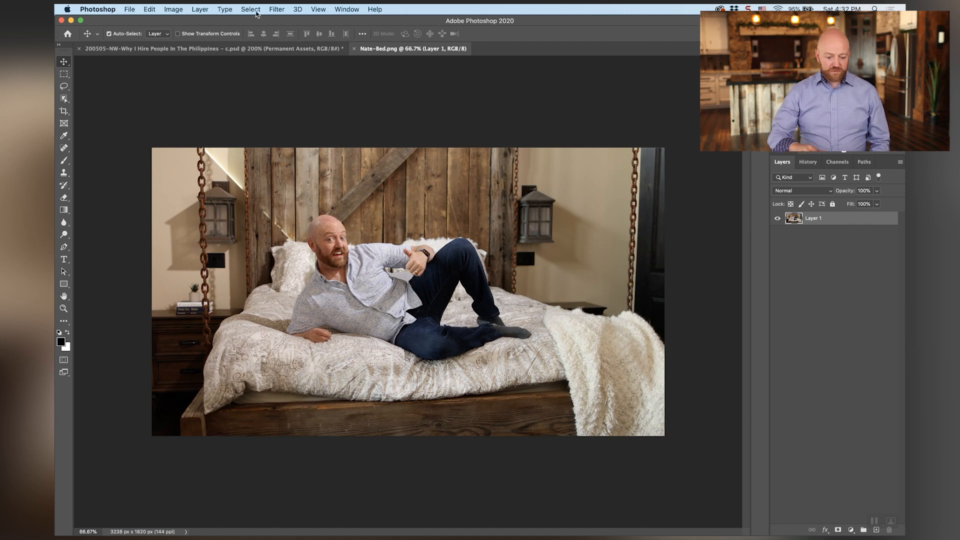
click(250, 9)
click(258, 23)
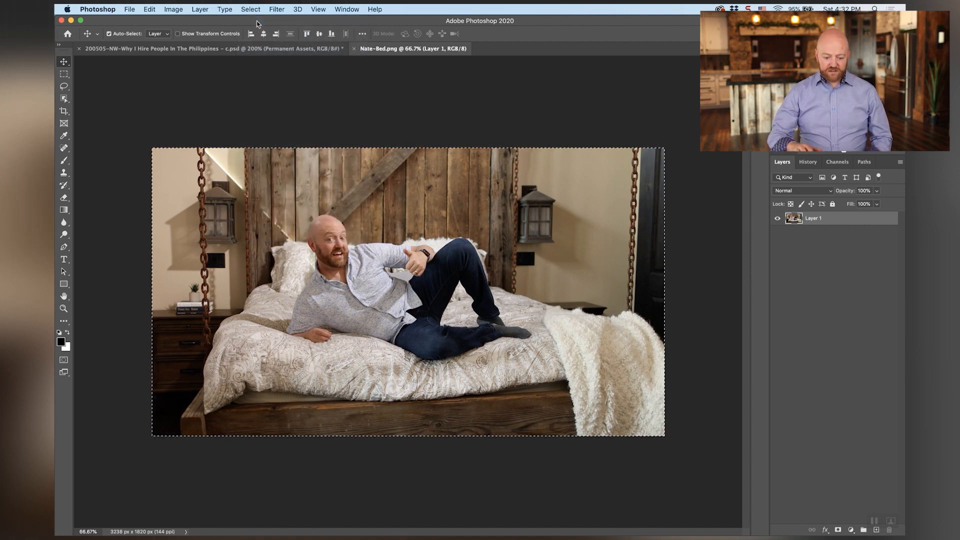
click(230, 49)
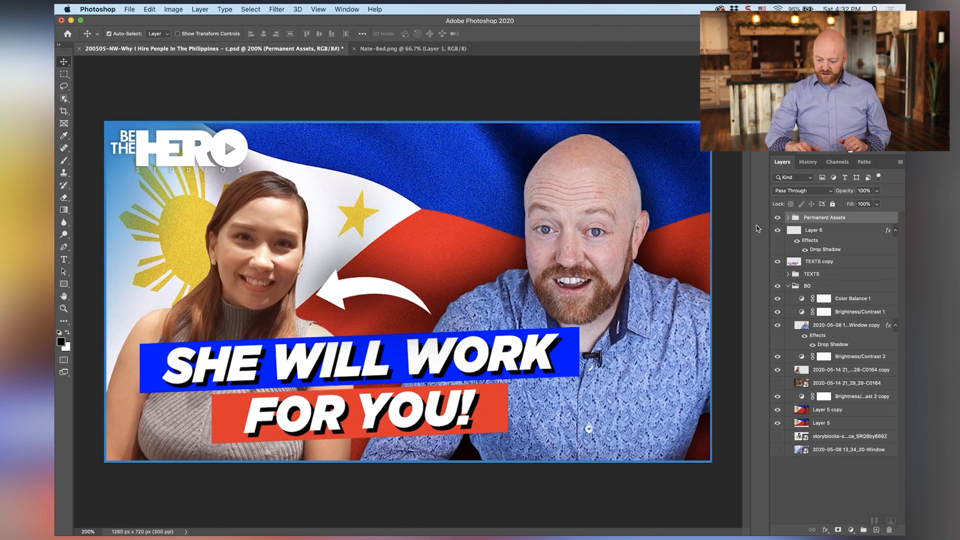
click(788, 286)
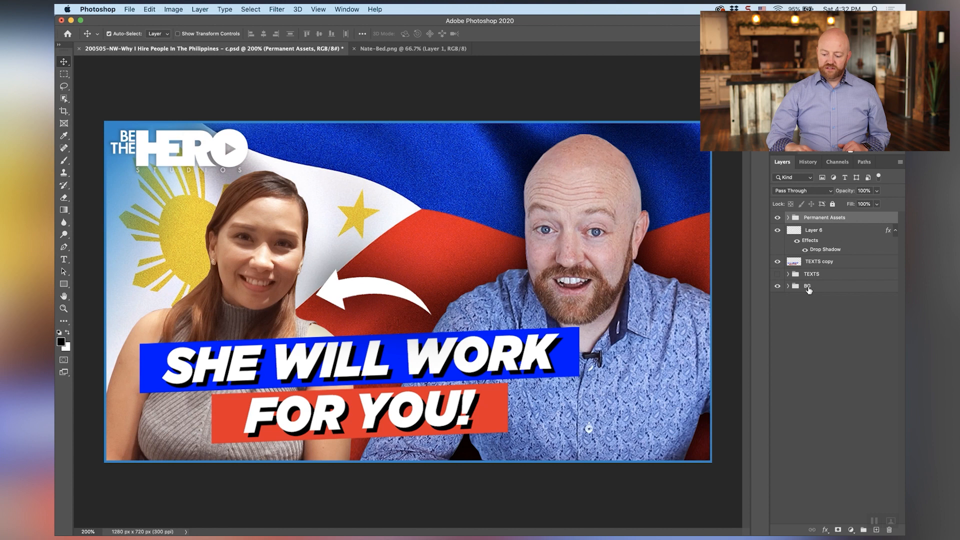
click(809, 288)
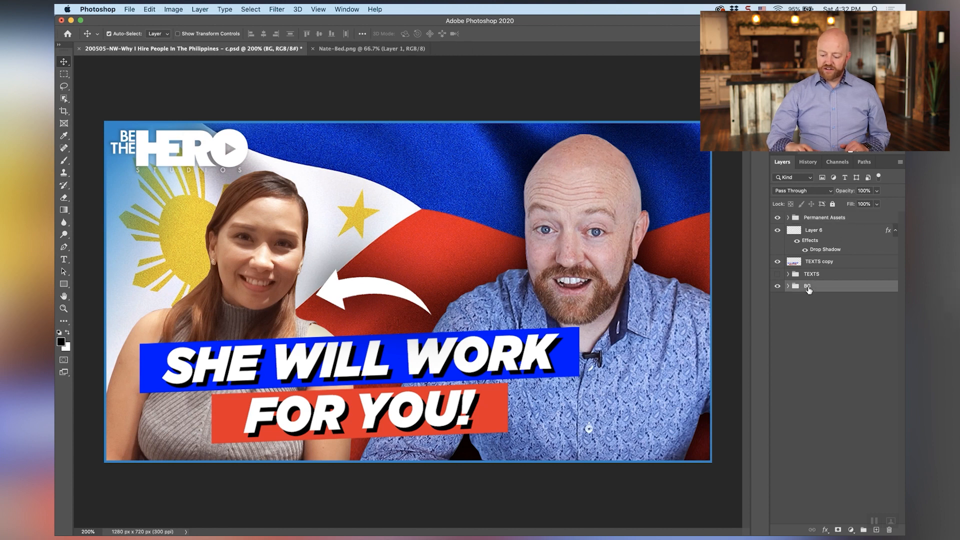
key(super+v)
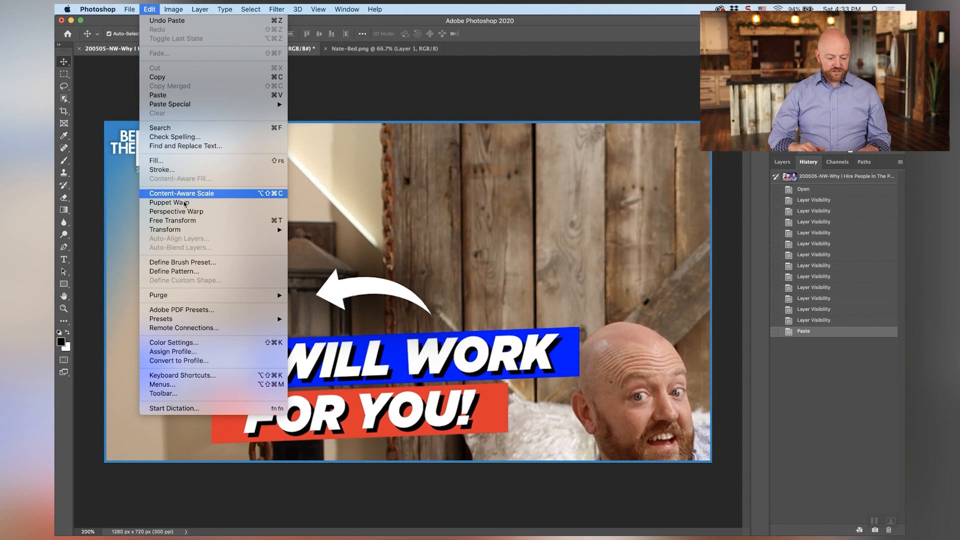
Scale the pasted bed photo down so the reclining man fits within the thumbnail canvas
mouse_move(189, 231)
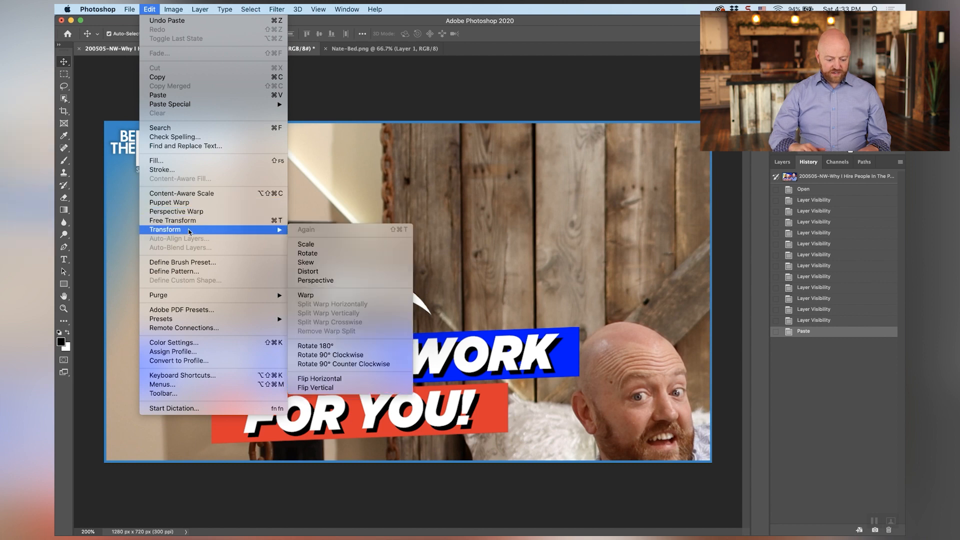
click(326, 246)
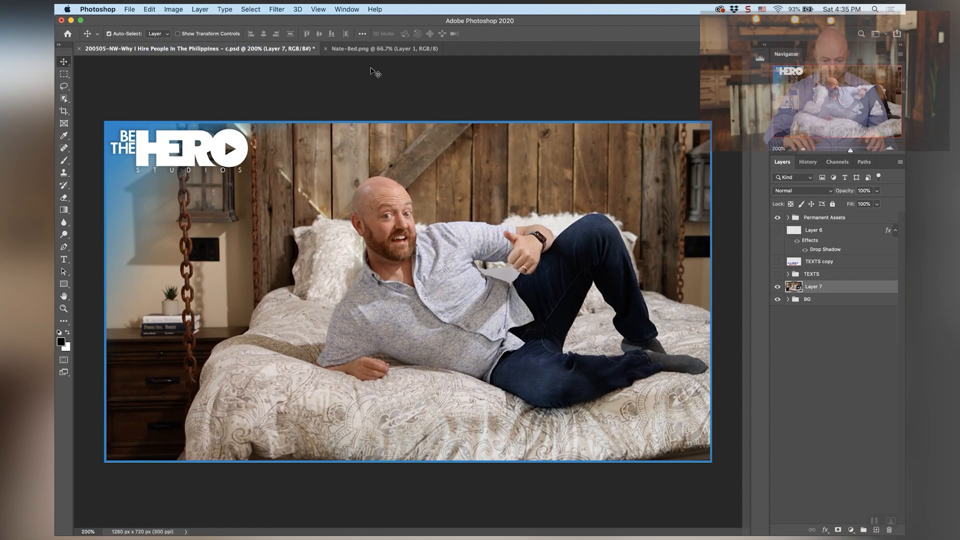
Apply the Camera Raw Filter to the bed photo with Temperature +3, Exposure +0.20, Texture +36, Clarity +30, Vibrance +69 and Saturation +6
click(277, 10)
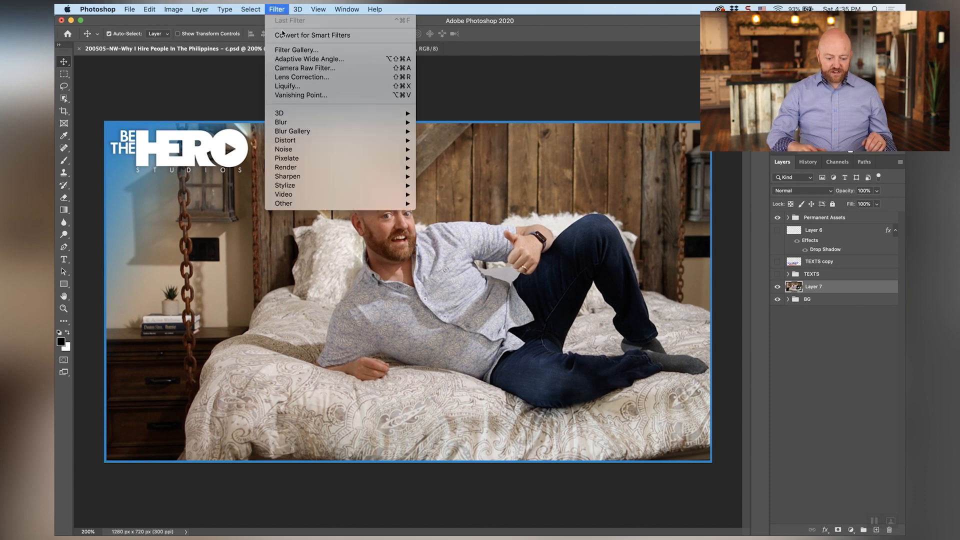
click(301, 69)
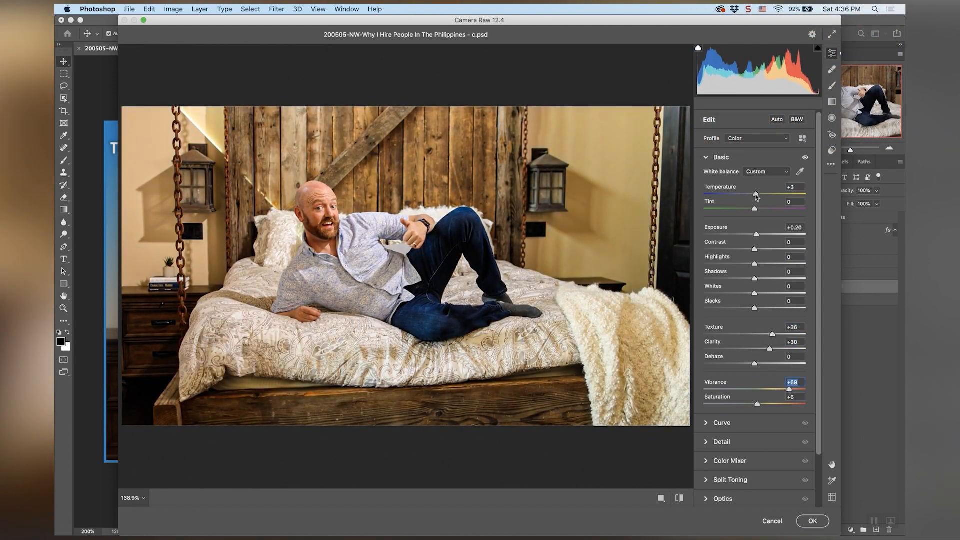
click(813, 521)
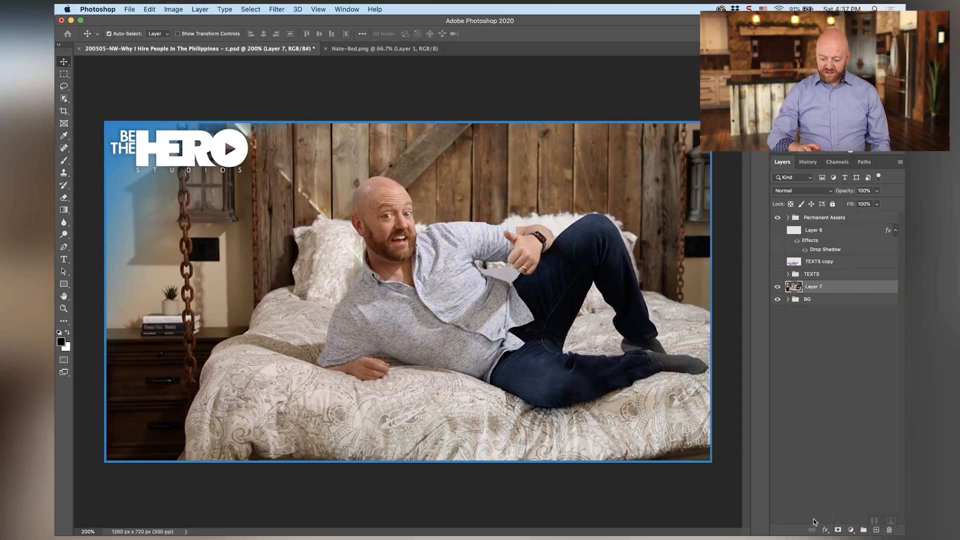
Toggle between the history states before and after the Camera Raw Filter to compare the bed photo's colours
click(808, 163)
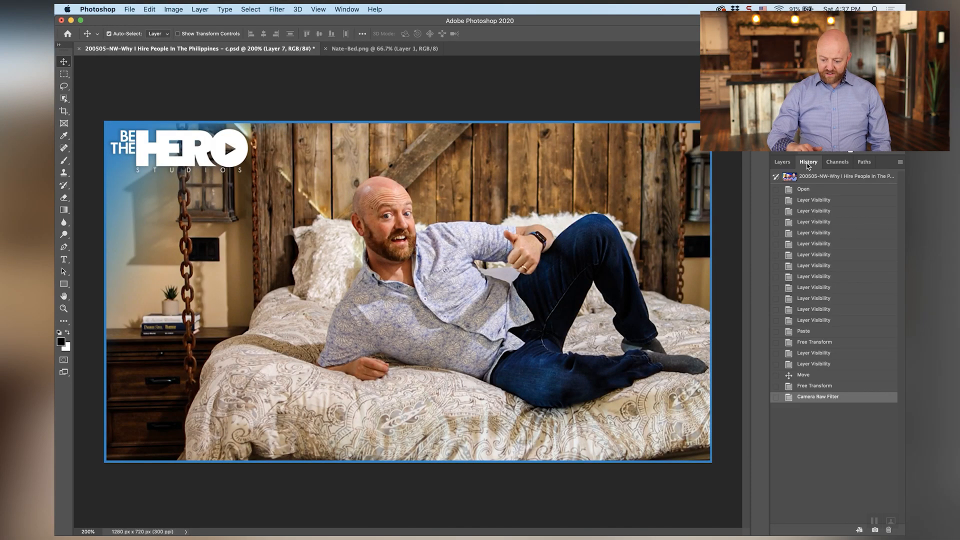
click(810, 386)
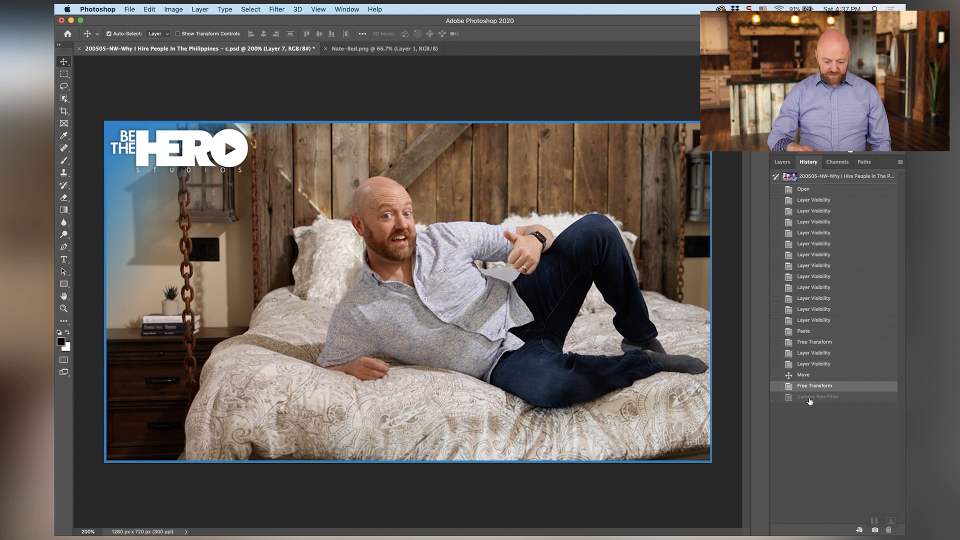
click(811, 397)
click(813, 386)
click(814, 398)
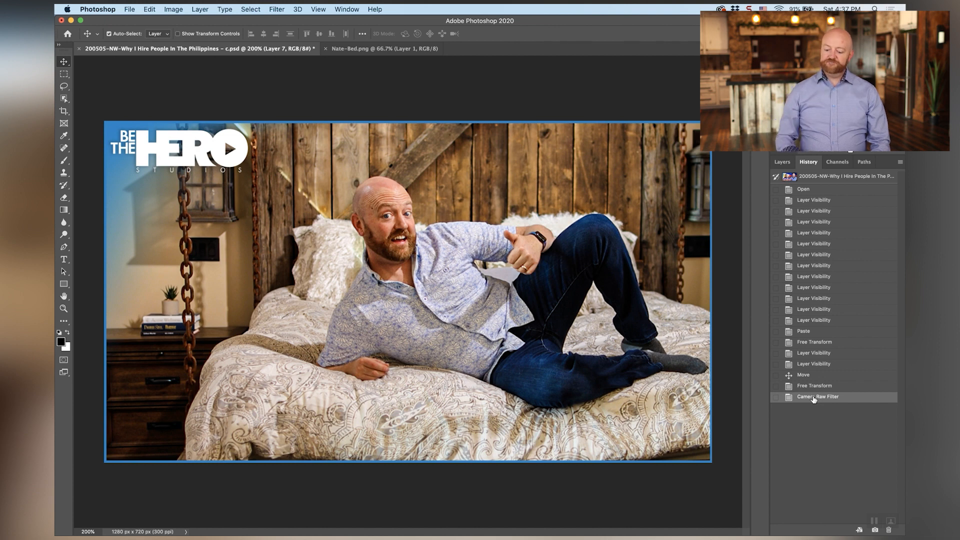
Briefly show the old TEXTS copy caption, hide it again, and add the white text "This Gets Clicks" on three lines beside the man
click(782, 161)
click(778, 262)
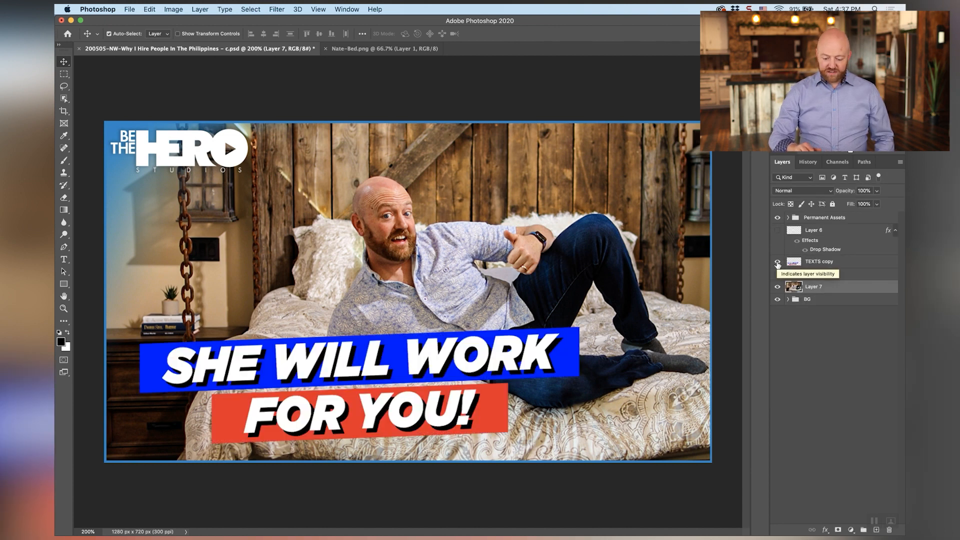
click(778, 262)
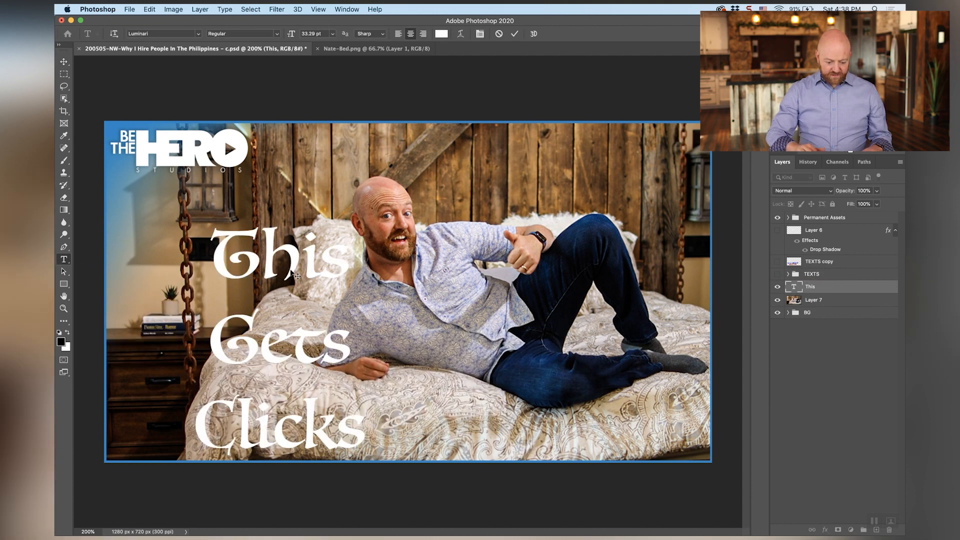
key(super+Return)
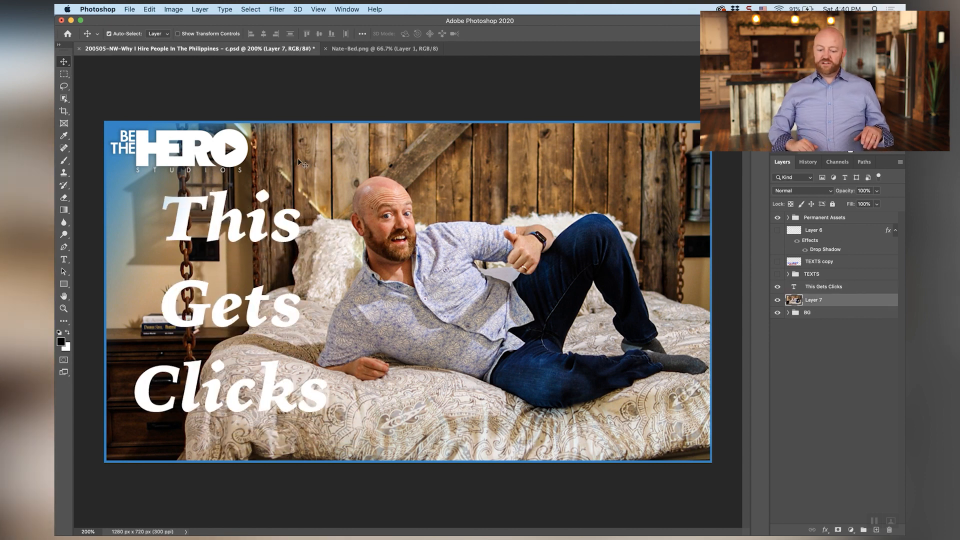
Draw a purple rectangle about 333 by 155 px behind the word "This" and distort its corners into a slanted banner
click(64, 284)
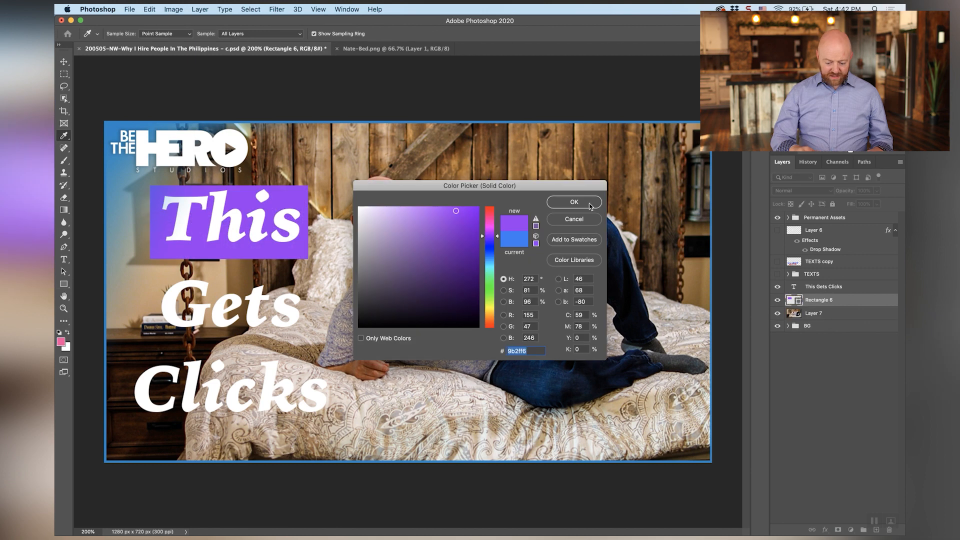
click(590, 205)
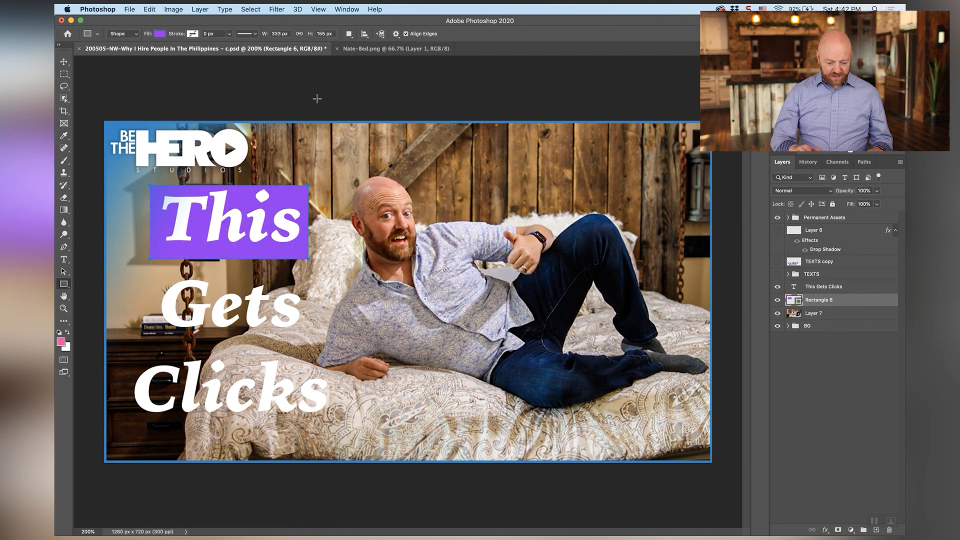
click(149, 10)
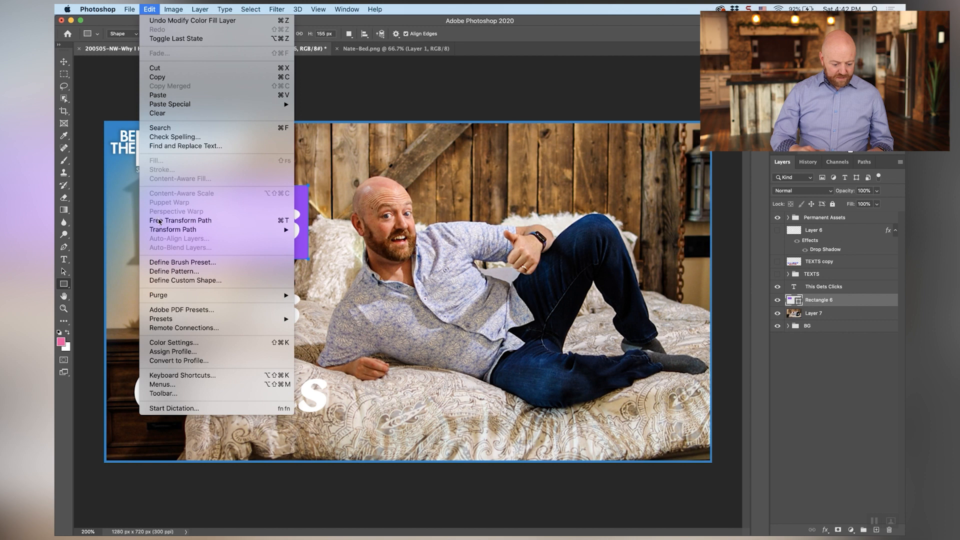
mouse_move(173, 230)
click(315, 270)
drag(308, 259, 314, 253)
drag(150, 259, 156, 252)
drag(151, 186, 143, 185)
drag(308, 186, 303, 183)
key(Return)
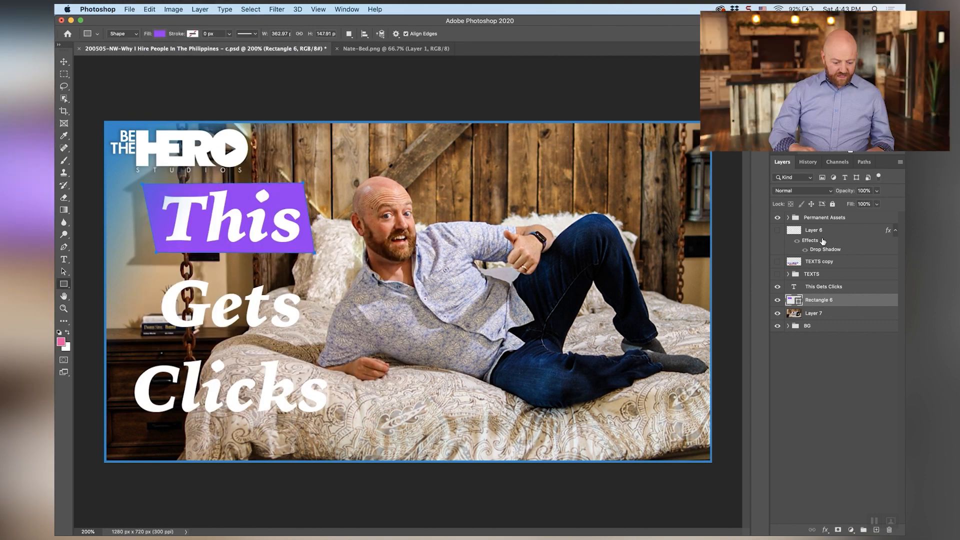
Duplicate the purple banner twice and fit the copies behind the words "Gets" and "Clicks"
right_click(824, 302)
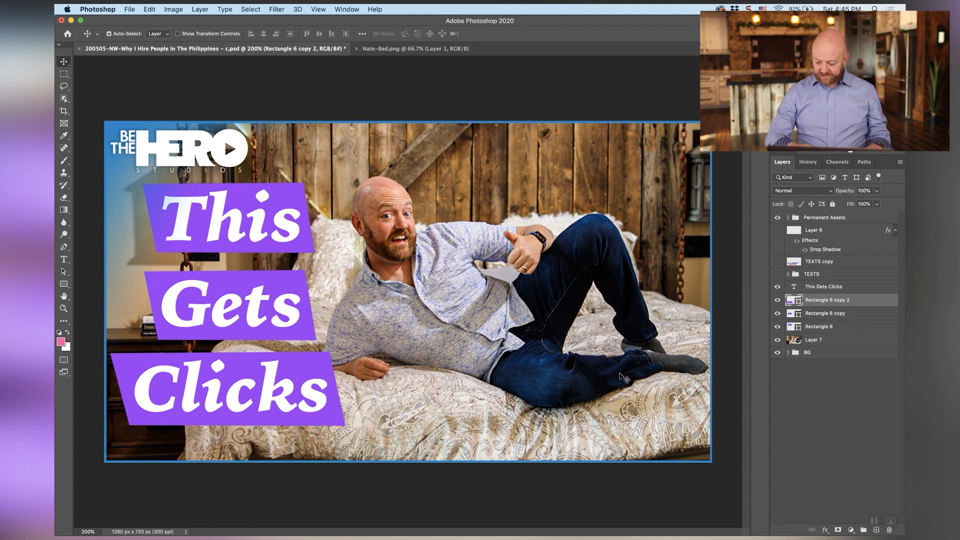
Group the This Gets Clicks text layer and the three purple banner layers into a group named "Text"
click(853, 332)
click(858, 288)
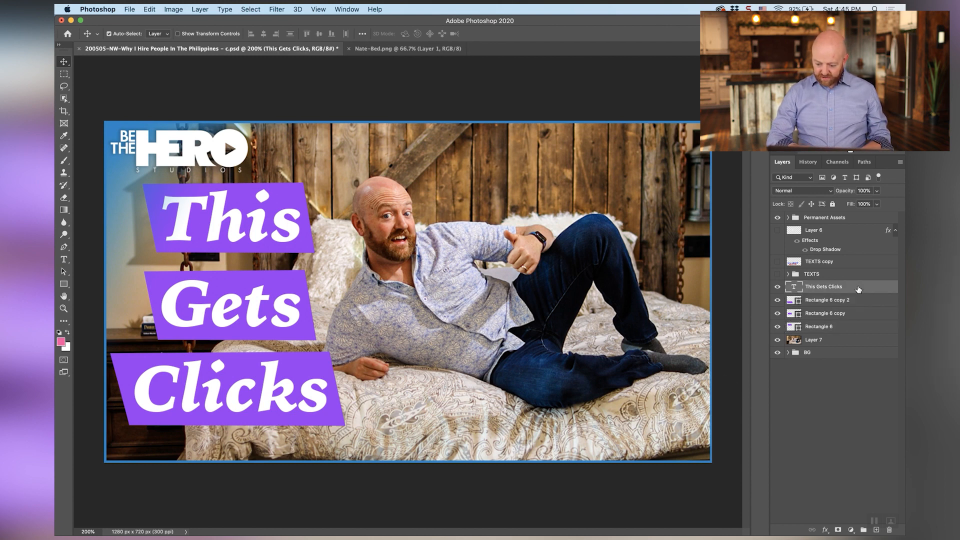
shift+click(855, 328)
right_click(855, 328)
click(799, 185)
text(Text)
key(Return)
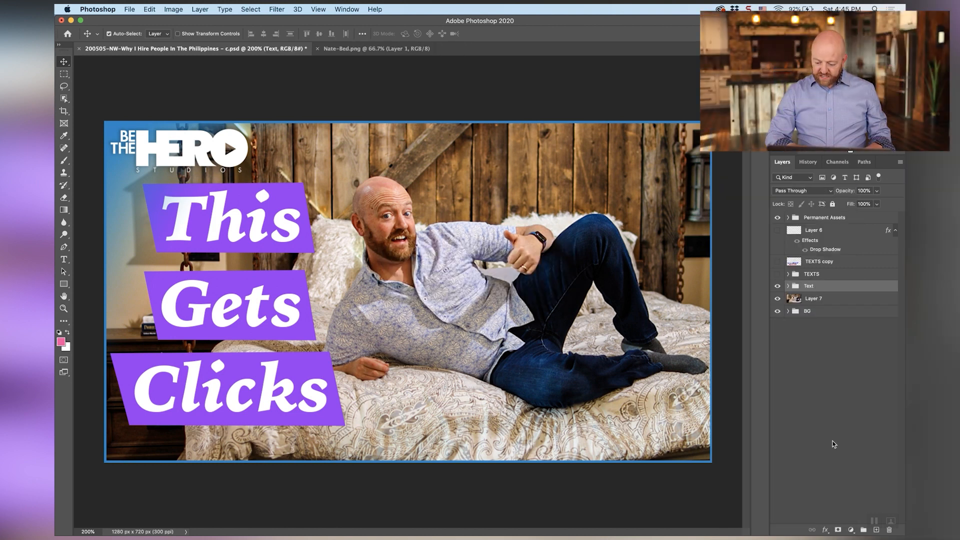
Add a black Multiply drop shadow to the Text group with 19 px distance, 6% spread and 70 px size, adjusting its opacity
click(825, 530)
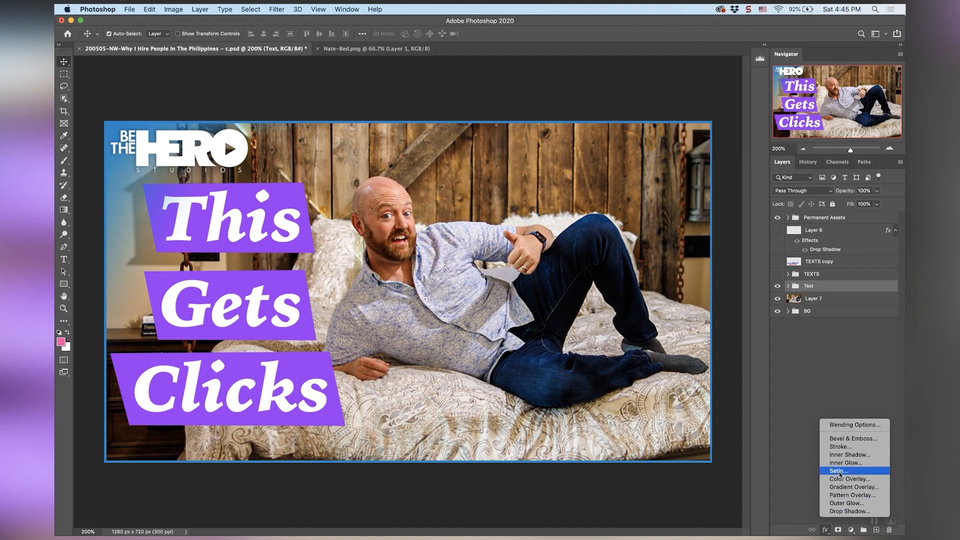
click(850, 511)
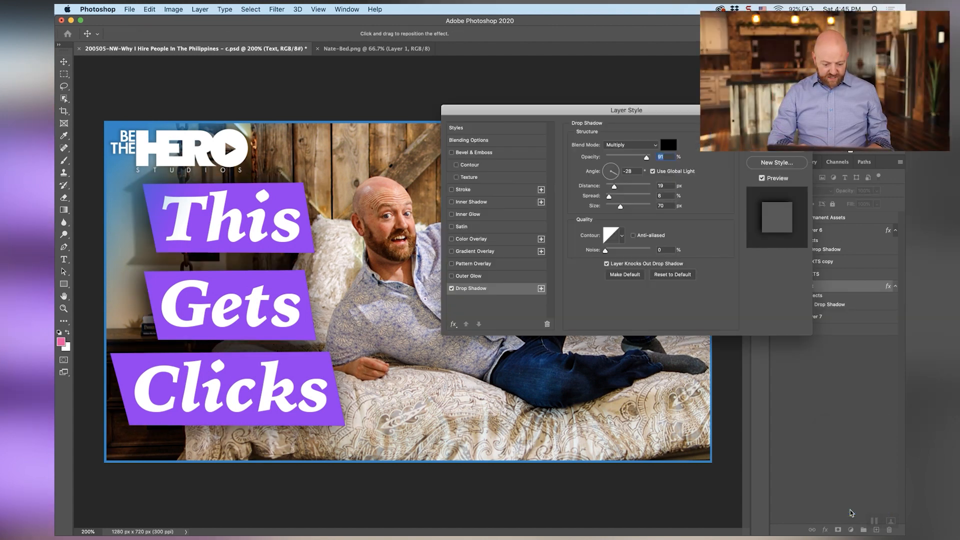
click(646, 158)
drag(646, 158, 605, 158)
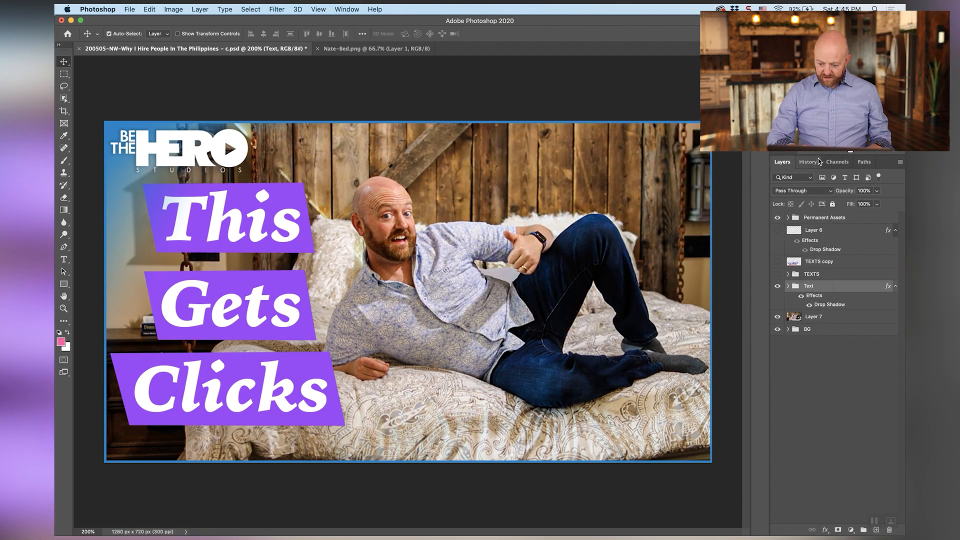
Switch between the history states before and after the layer style to compare the text banners with and without their shadow
click(819, 159)
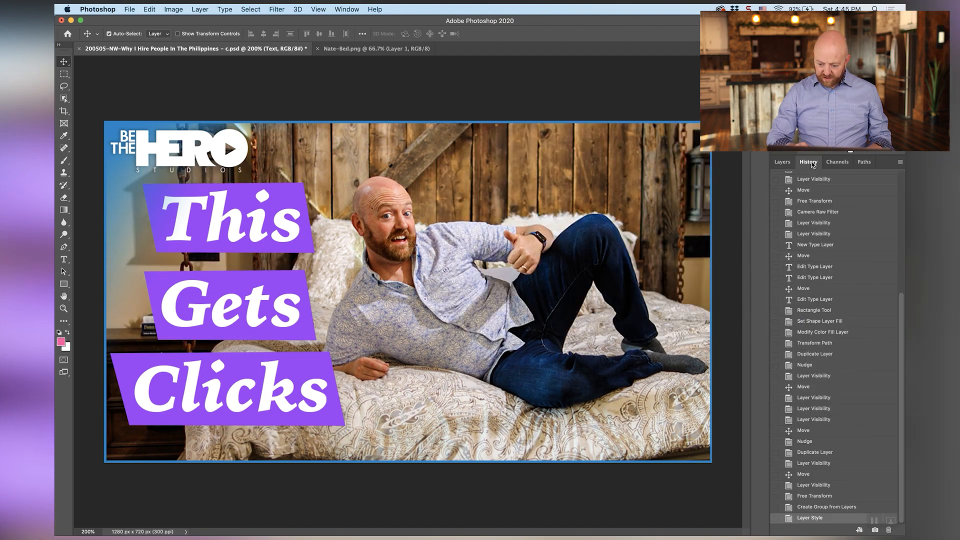
click(820, 508)
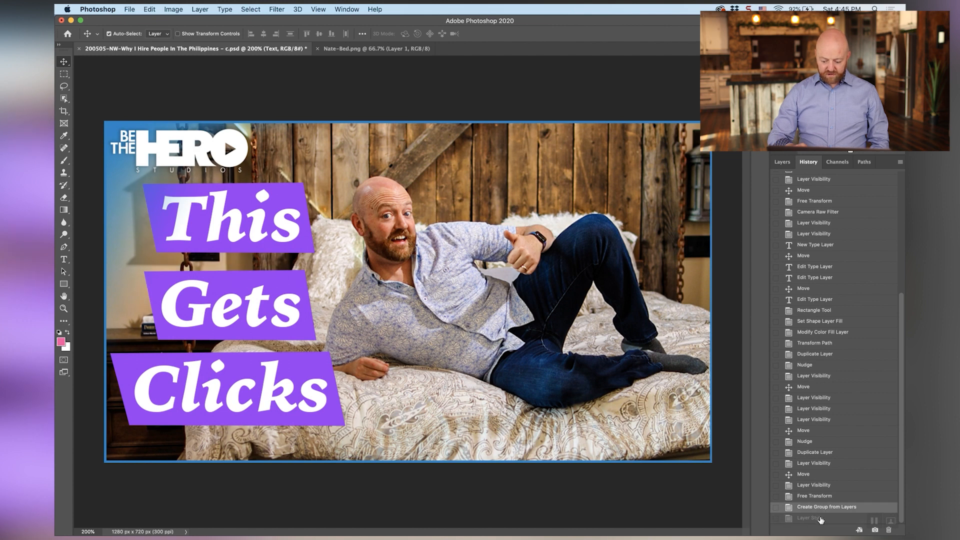
click(820, 519)
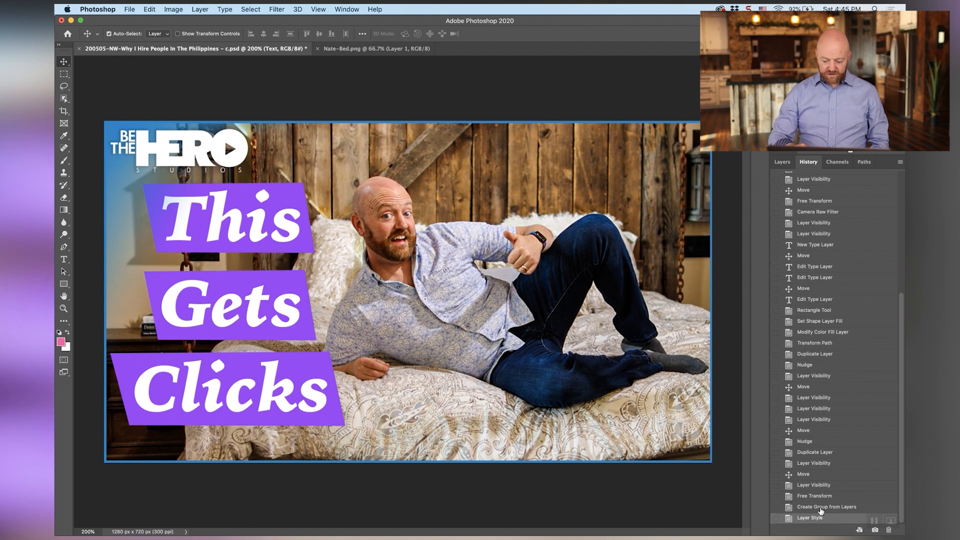
click(821, 508)
click(821, 519)
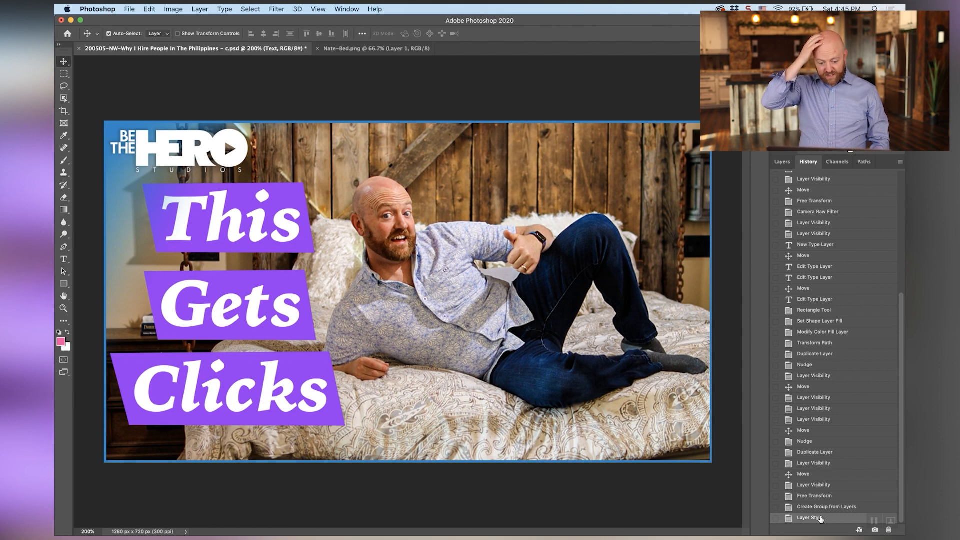
Apply the Camera Raw Filter to the bed photo on Layer 7 again with Exposure raised to +0.20
click(784, 162)
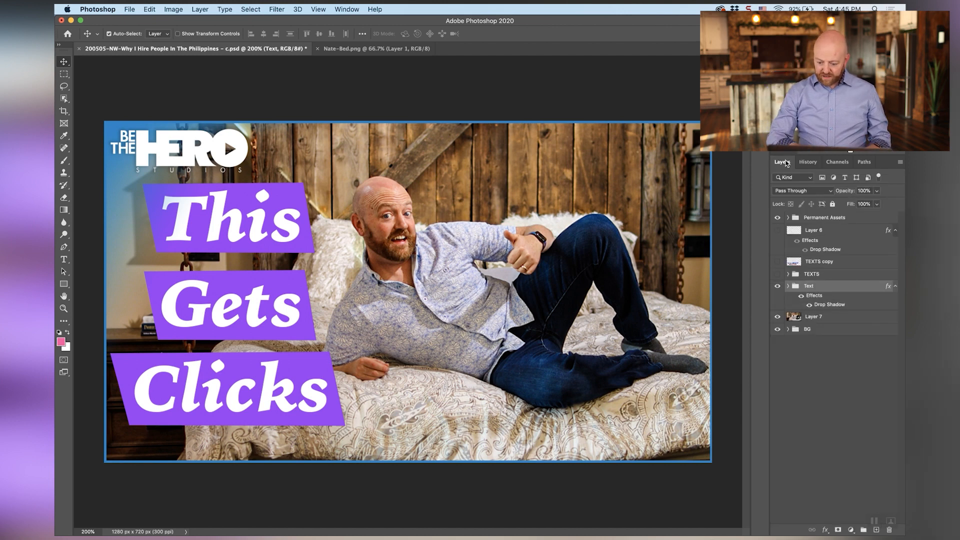
click(810, 318)
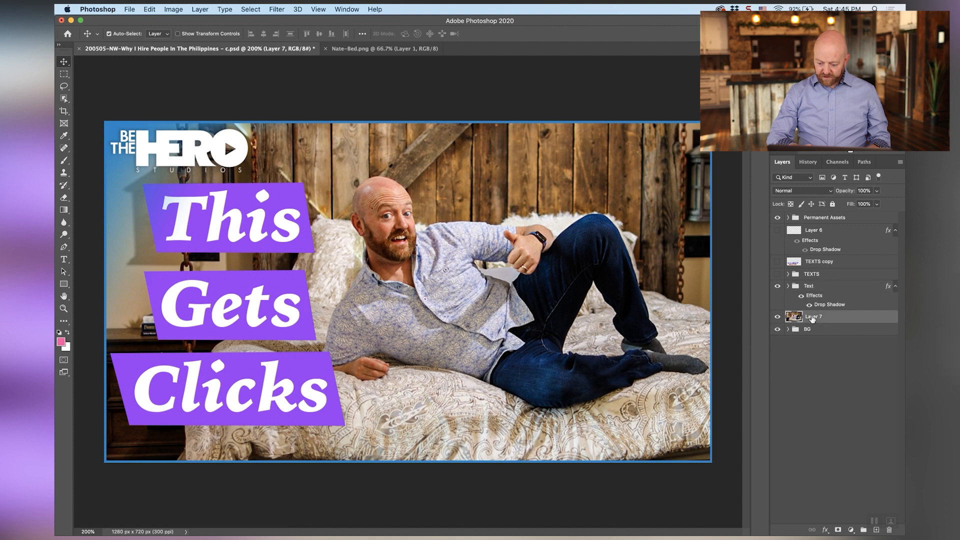
click(278, 9)
click(293, 64)
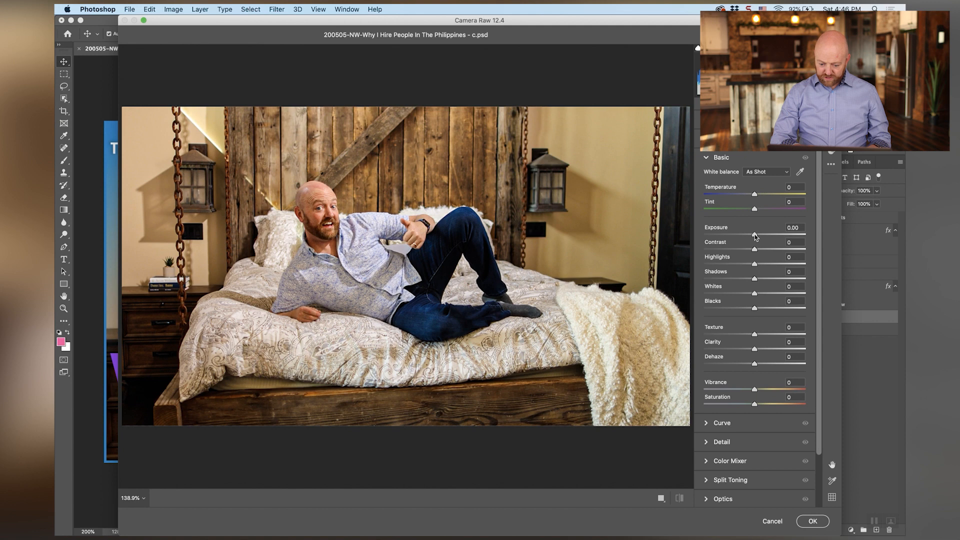
drag(755, 236, 757, 237)
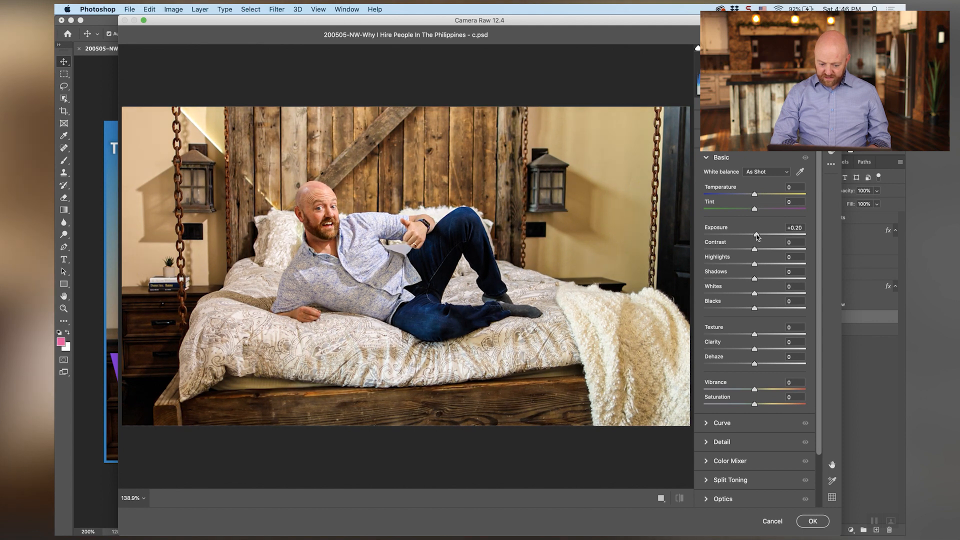
key(Return)
Compare the thumbnail before and after the extra exposure adjustment using the history states, ending on the brightened version
click(809, 162)
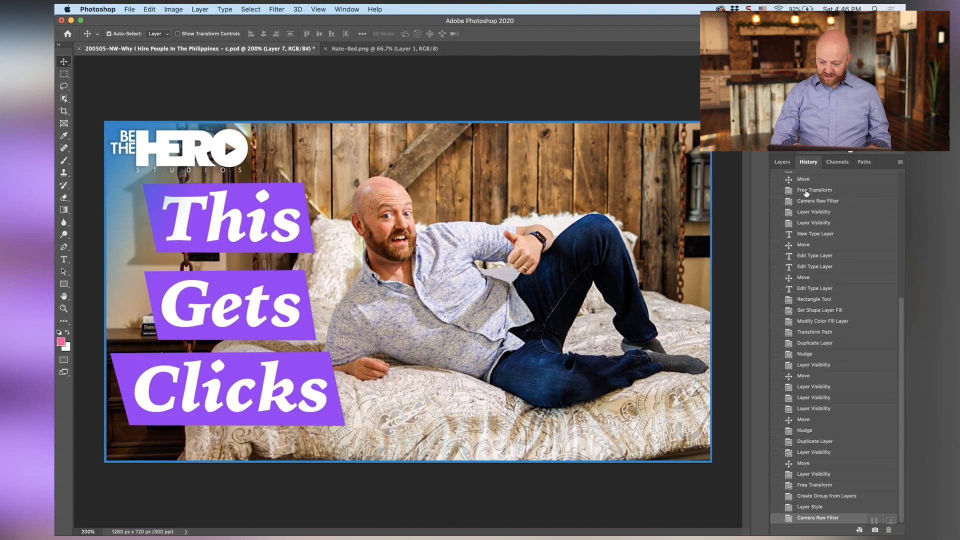
click(829, 509)
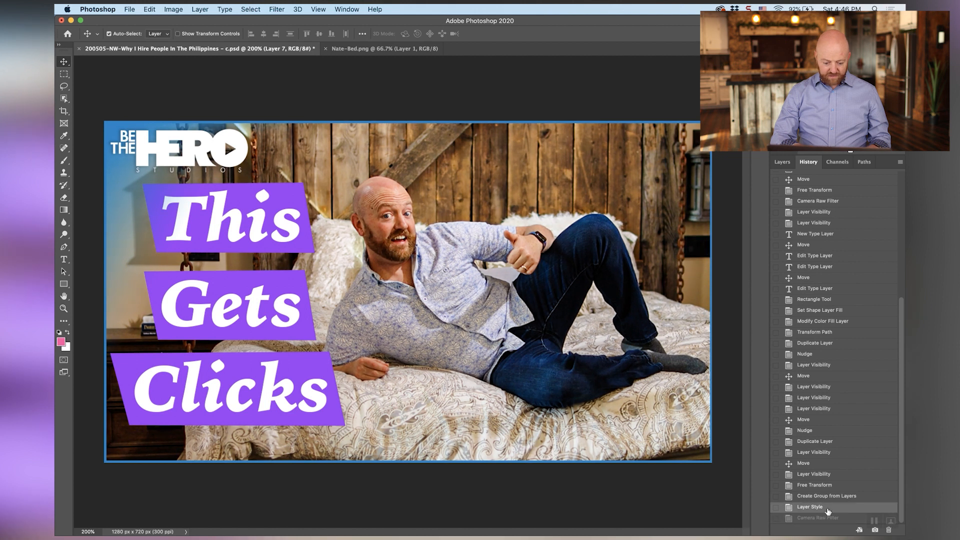
click(828, 519)
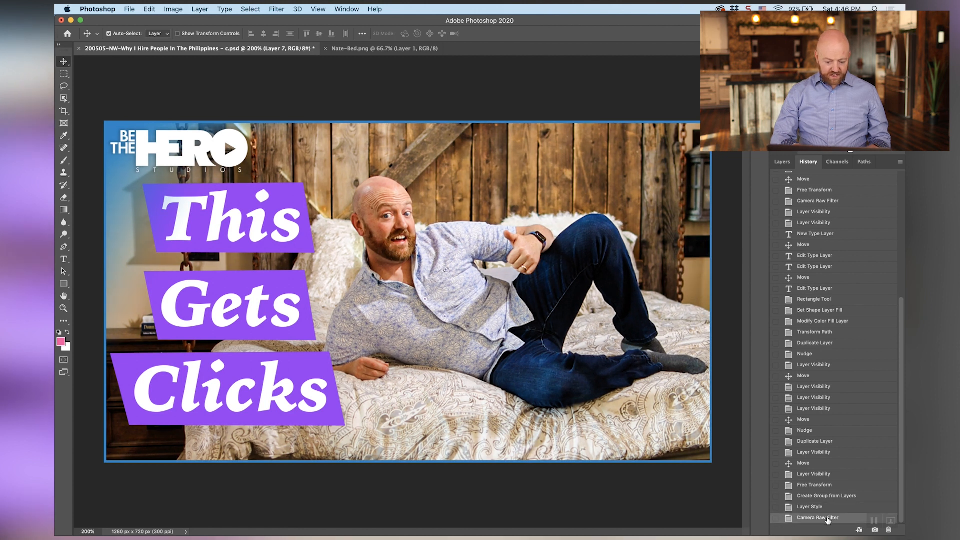